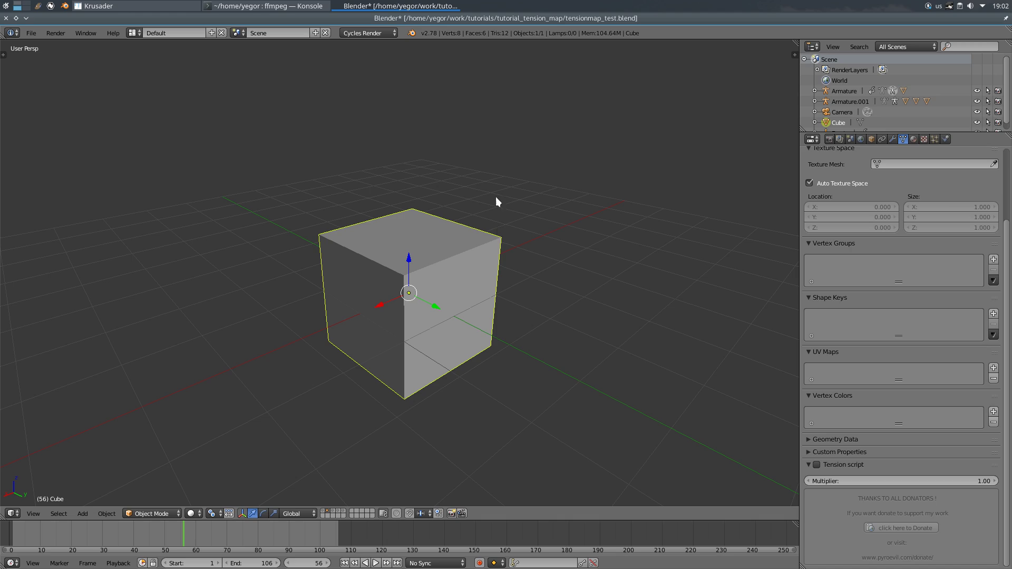
Switch to Firefox to view the Tension Map add-on thread with the tensionmap.zip attachment, and return to Blender.
key(alt+Tab)
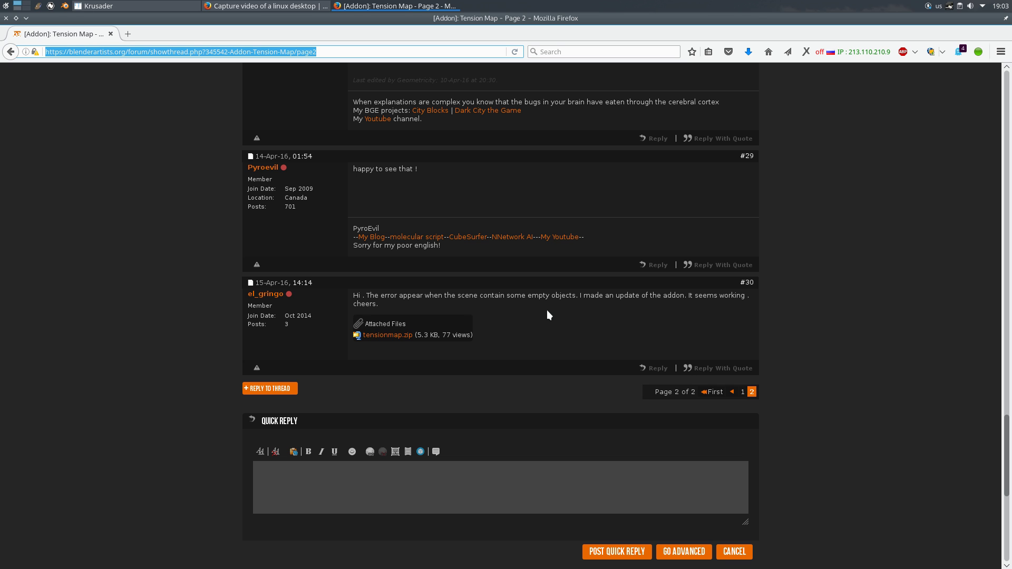
key(super+Tab)
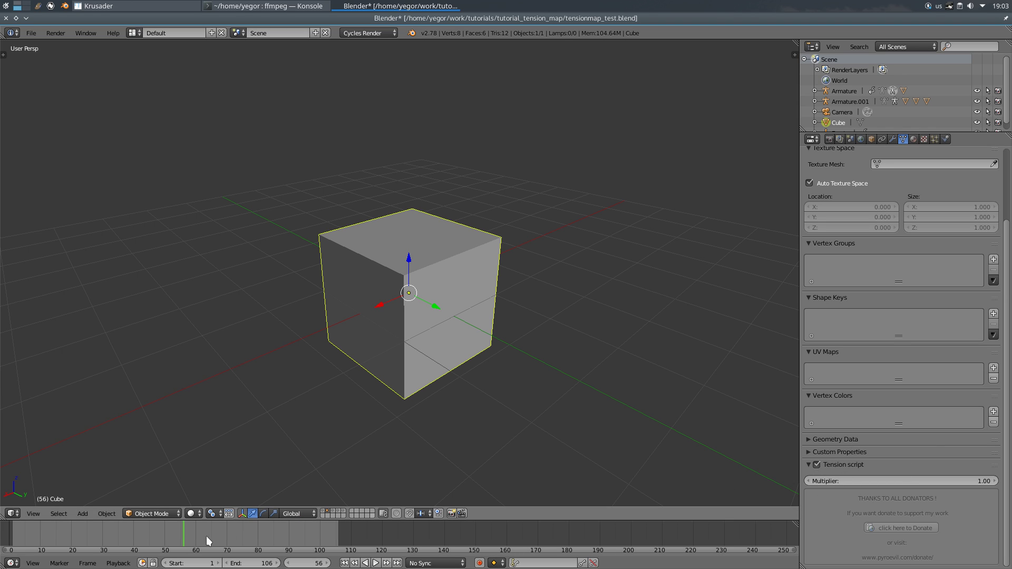
Enable the Tension script on the cube and go to frame 52 to generate its tension data.
click(172, 534)
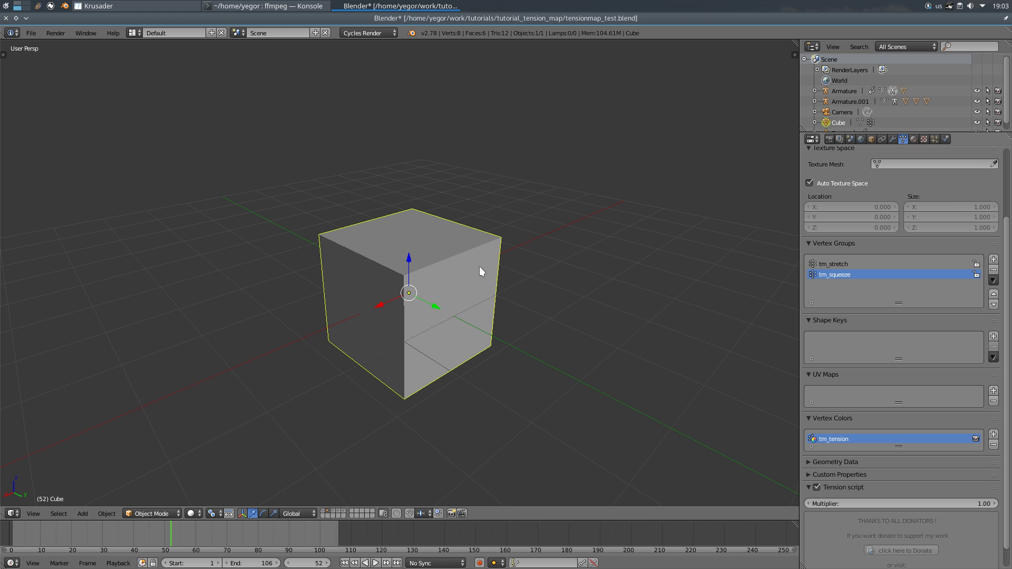
Switch to the layer holding the bent tube and select the cylinder object.
click(324, 513)
shift+middle_drag(457, 81, 482, 200)
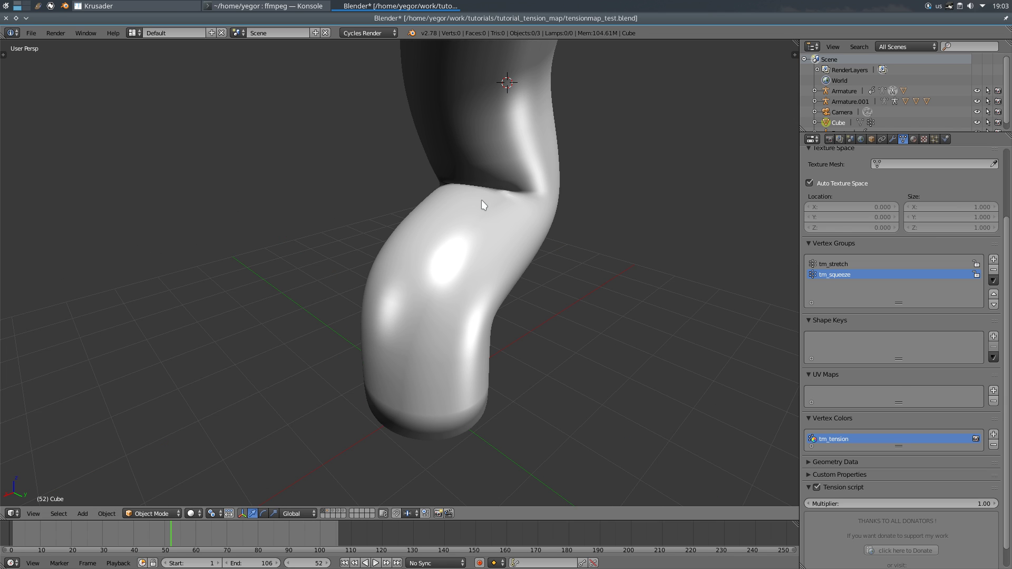
right_click(482, 200)
shift+middle_drag(574, 163, 451, 212)
right_click(517, 248)
scroll(558, 215, down, 3)
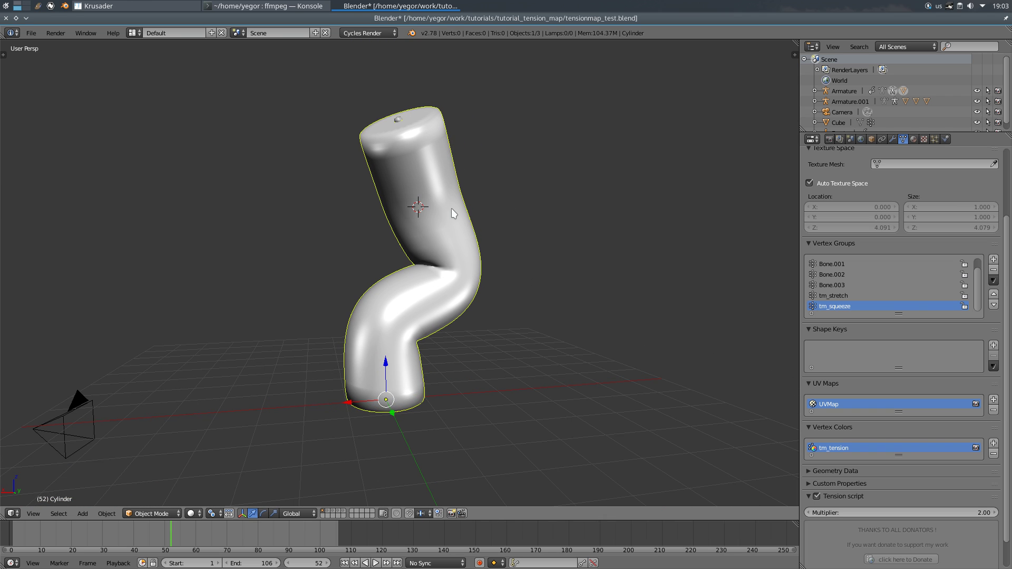
Switch to the Compositing layout and set the larger 3D view of the cylinder to rendered shading.
key(ctrl+Left)
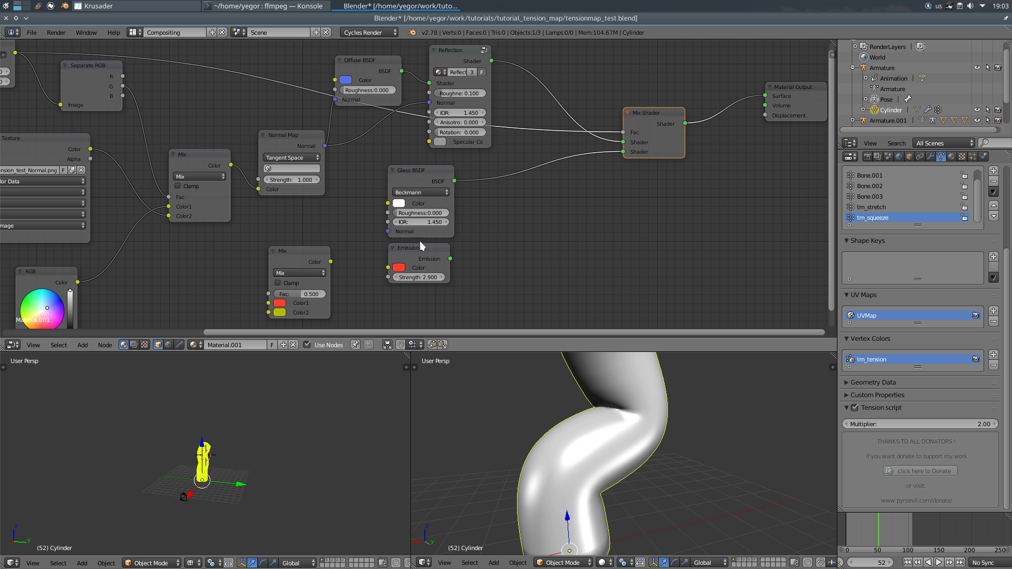
scroll(637, 396, down, 3)
shift+middle_drag(639, 400, 606, 440)
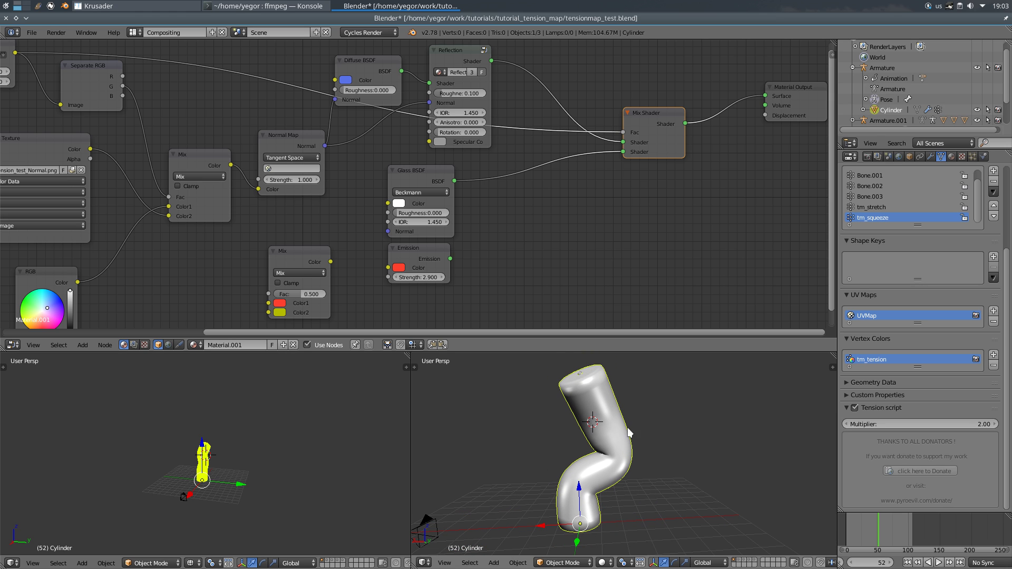
key(z)
click(672, 399)
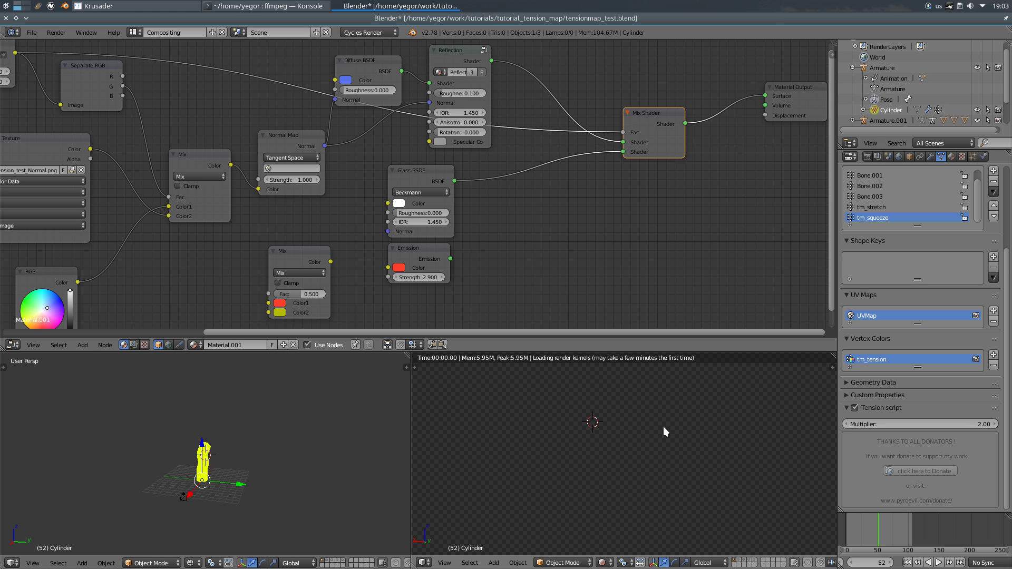
Preview the Reflection node's output on the rendered cylinder, followed by the tm_tension Attribute node's color.
ctrl+shift+click(469, 84)
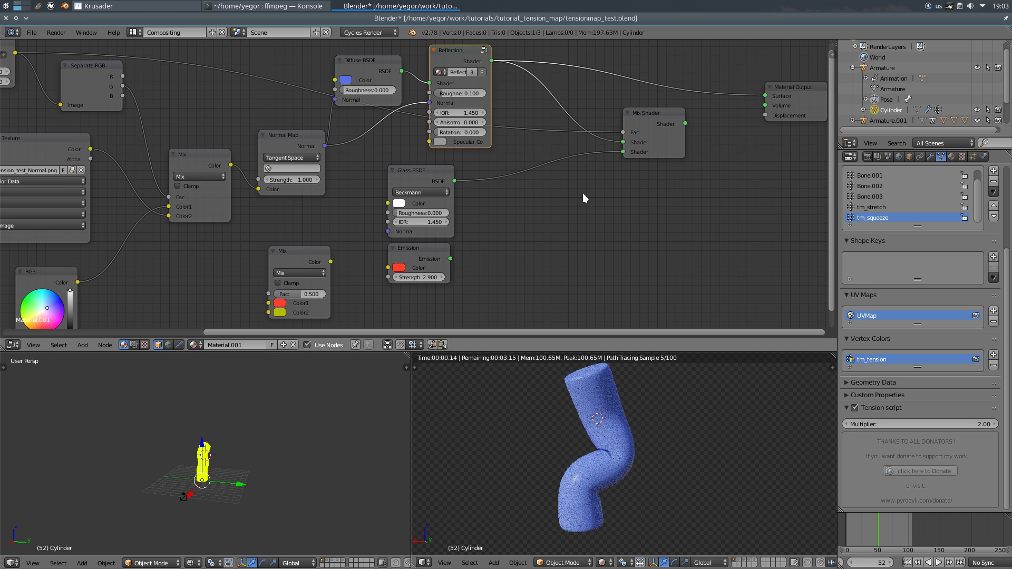
middle_drag(193, 115, 295, 134)
ctrl+scroll(243, 121, left, 4)
ctrl+shift+click(194, 103)
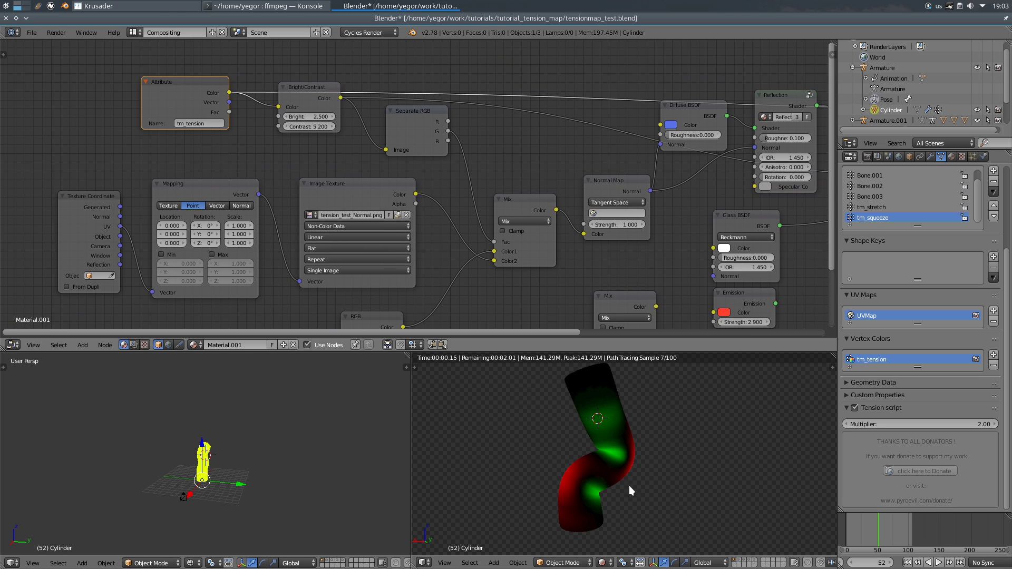
Scrub the bending animation and stop at frame 50 to examine the cylinder's tension colors.
click(853, 526)
key(alt+a)
click(850, 526)
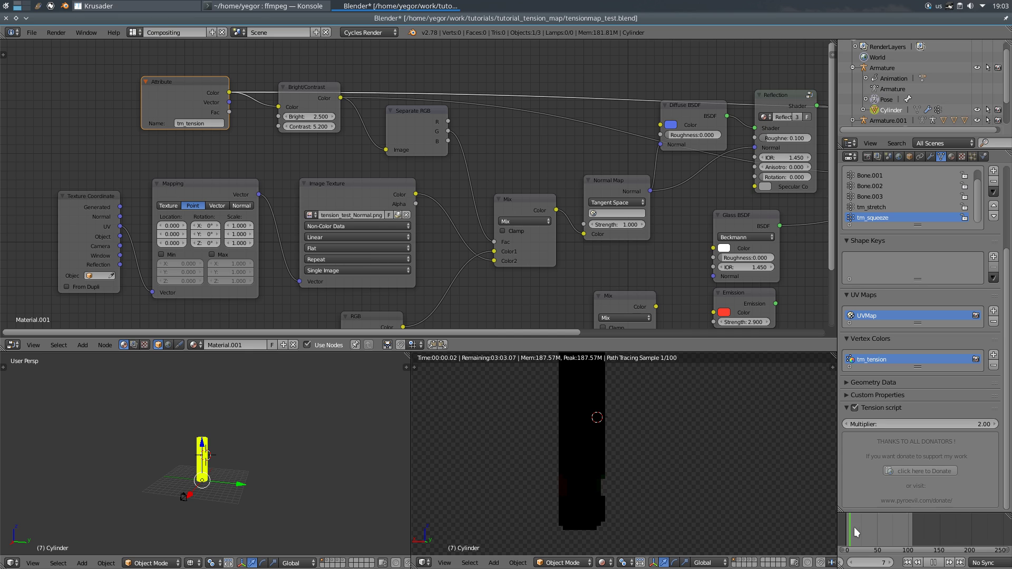
drag(854, 527, 868, 527)
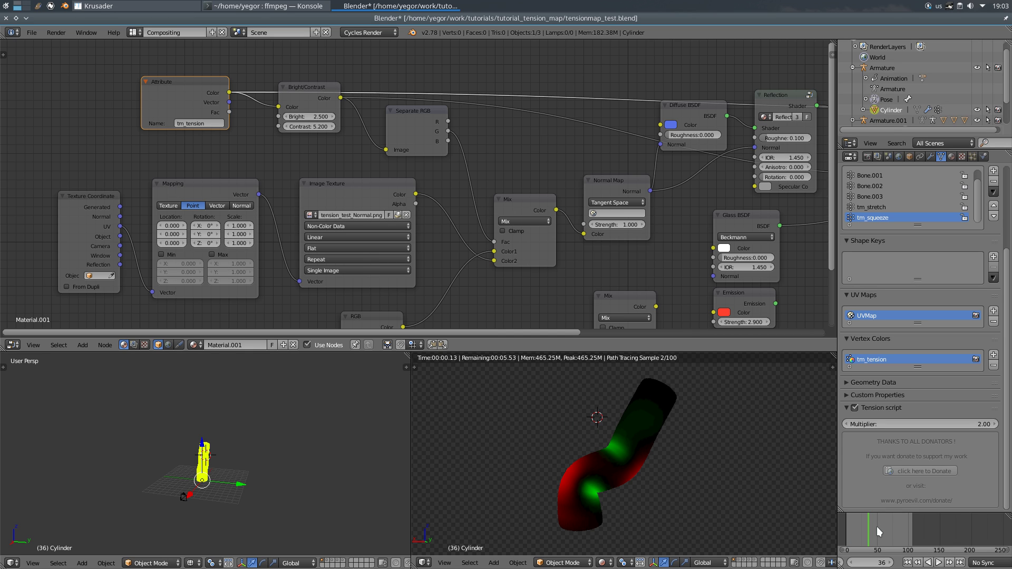
click(877, 526)
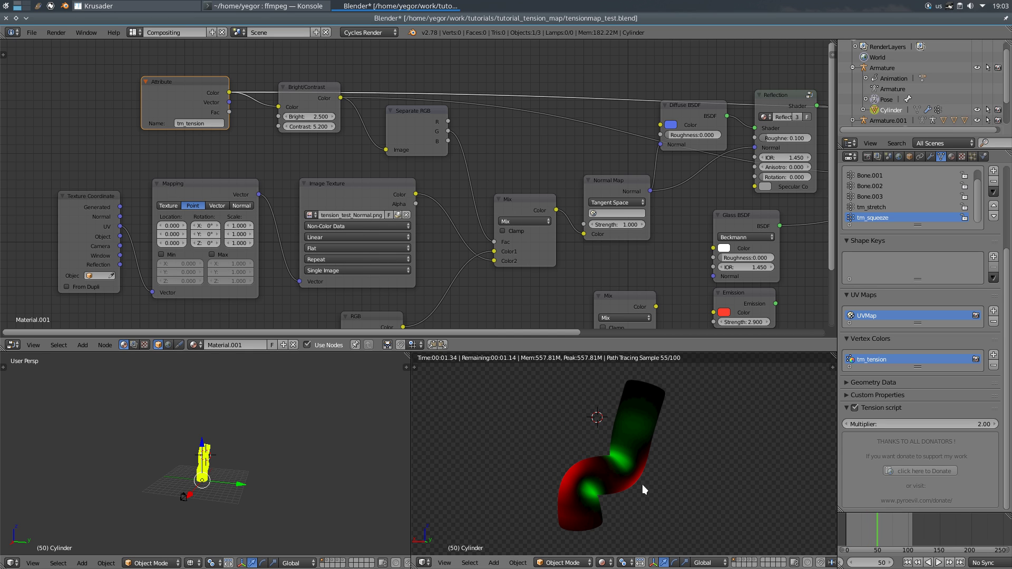
middle_drag(578, 487, 611, 426)
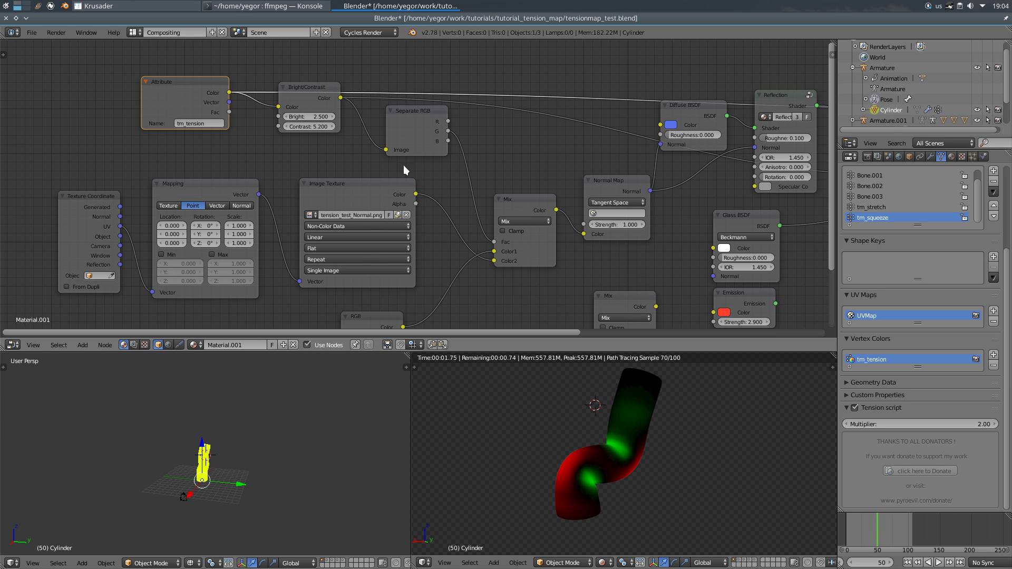
Preview the R output and then the G output of the Separate RGB node on the cylinder.
ctrl+shift+click(416, 136)
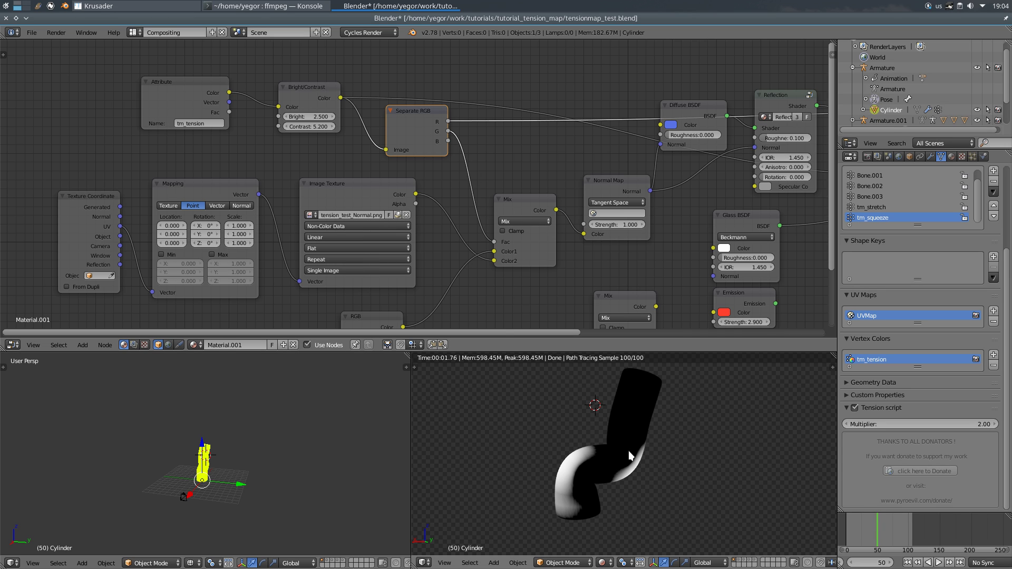
ctrl+shift+click(417, 128)
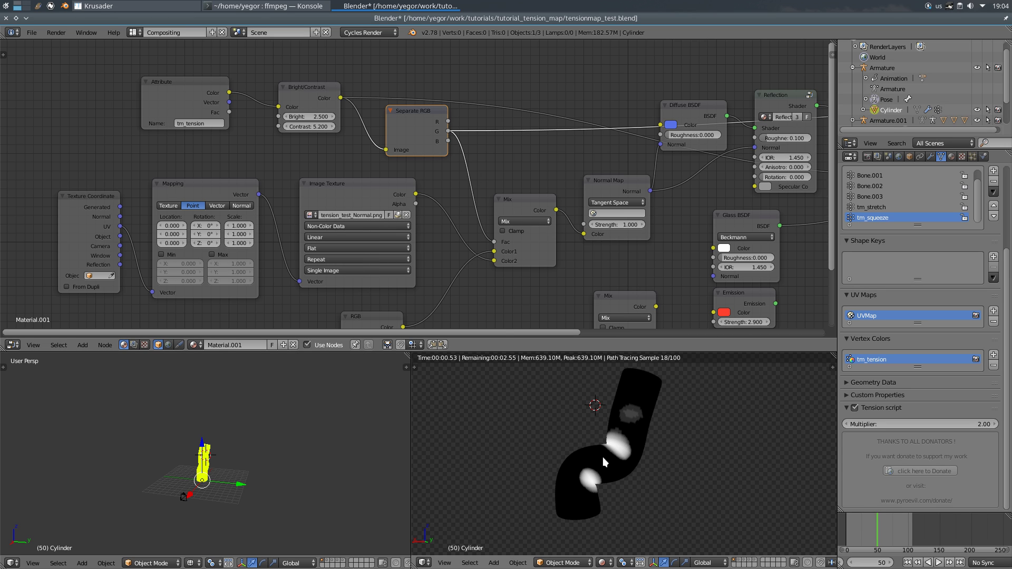
middle_drag(615, 212, 538, 137)
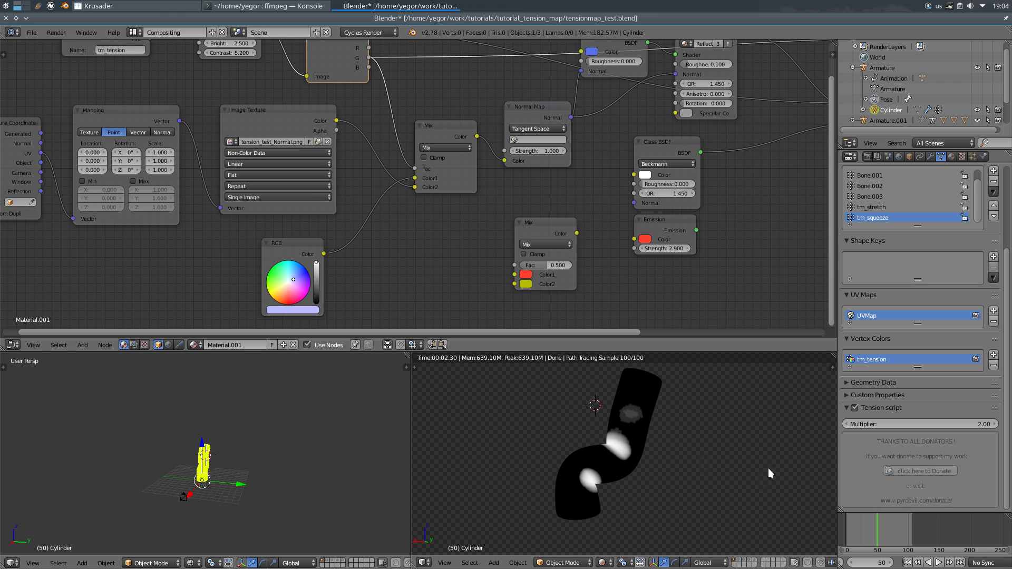
Switch the cylinder's 3D view to solid shading and back to rendered shading.
key(z)
click(649, 476)
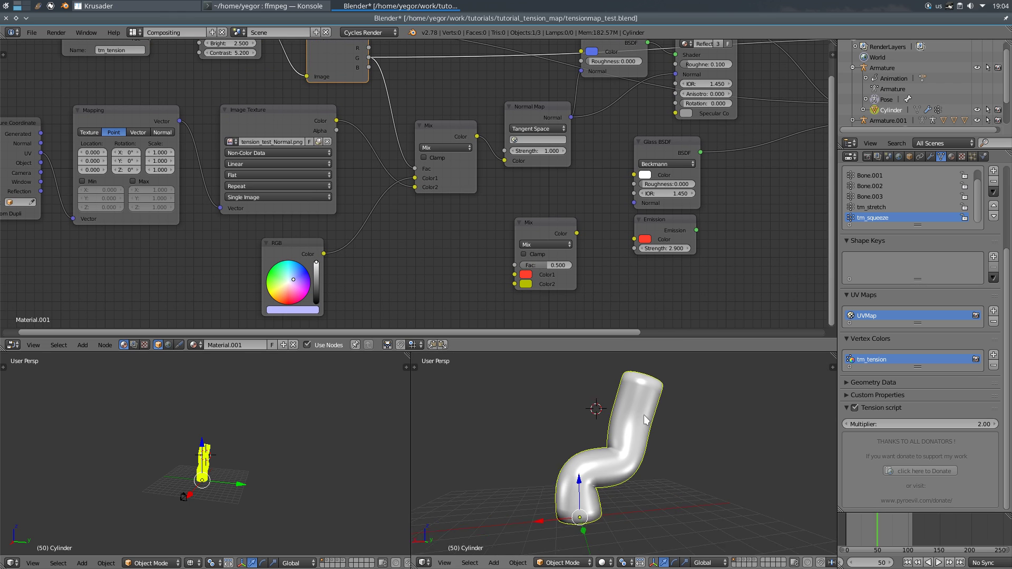
key(z)
click(691, 394)
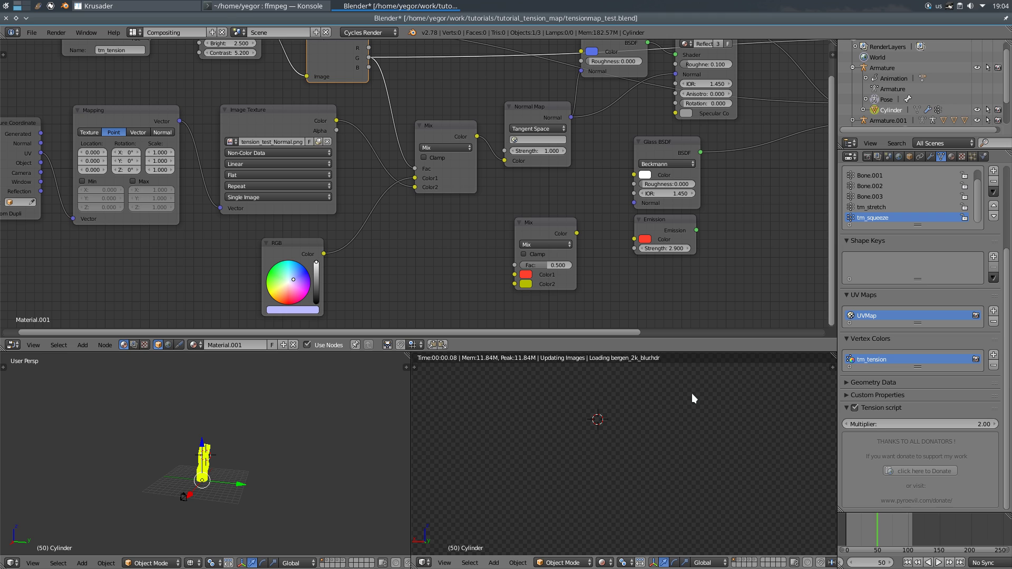
Preview the tension_test_Normal.png texture, the RGB color and their Mix node on the cylinder, and examine its bends up close.
ctrl+shift+click(292, 121)
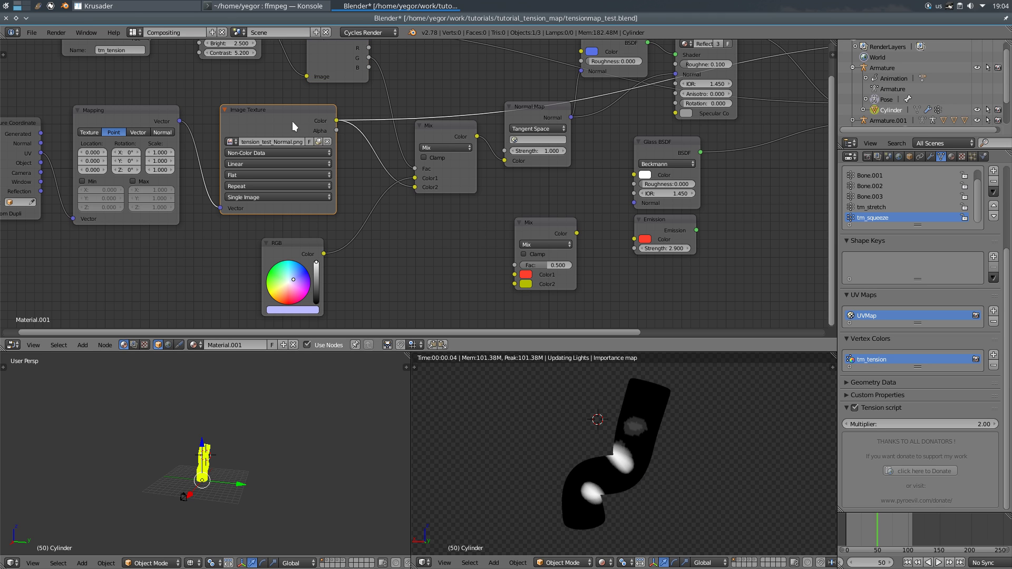
ctrl+shift+click(304, 259)
ctrl+shift+click(457, 135)
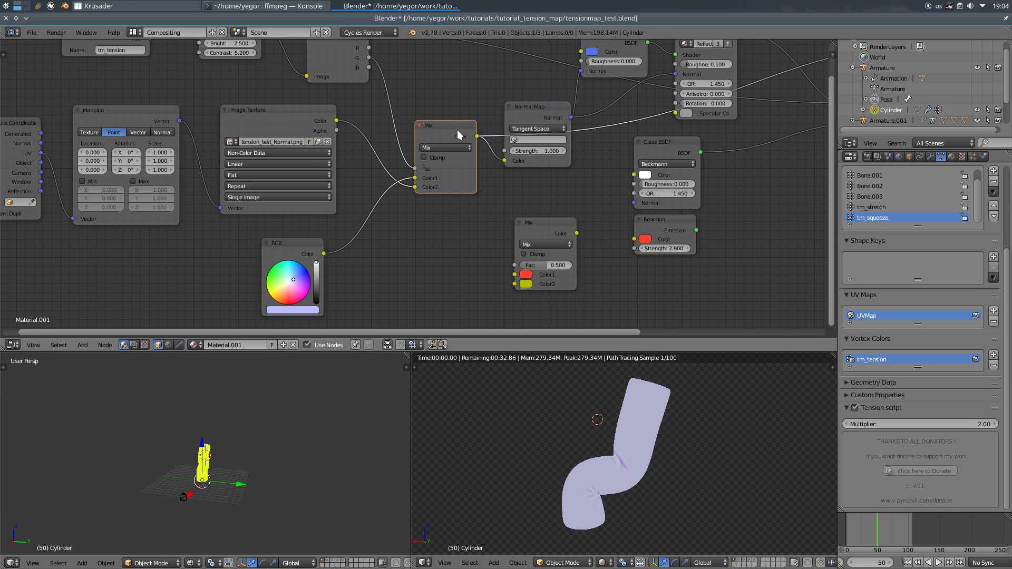
scroll(627, 438, up, 4)
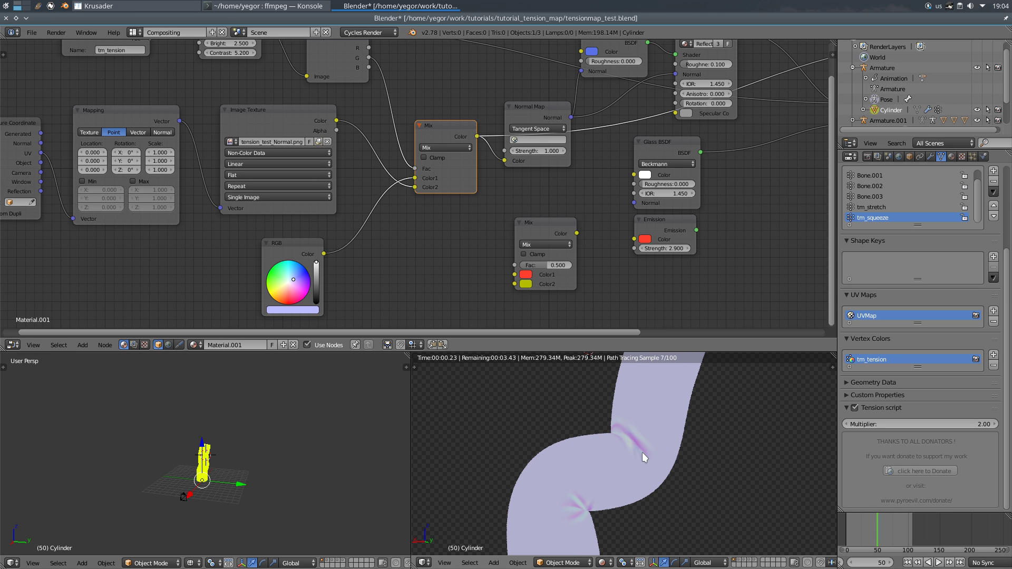
mouse_move(647, 435)
middle_down()
mouse_move(612, 450)
mouse_move(608, 438)
mouse_move(639, 454)
middle_up()
scroll(605, 439, down, 1)
Compare the flat RGB color, the normal map texture and the tension-driven Mix by previewing each node in turn.
ctrl+shift+click(315, 299)
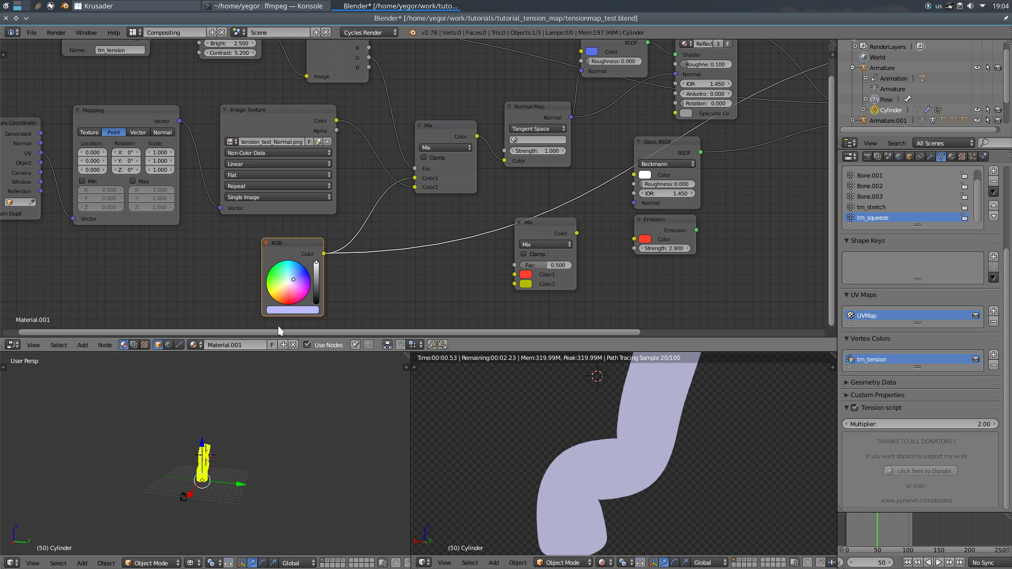
ctrl+shift+click(326, 130)
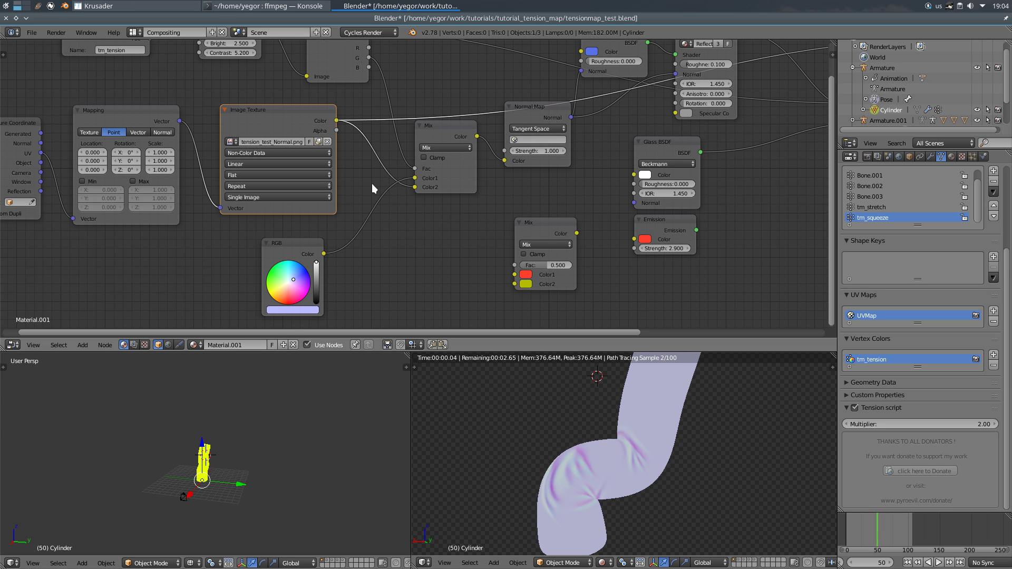
ctrl+shift+click(454, 129)
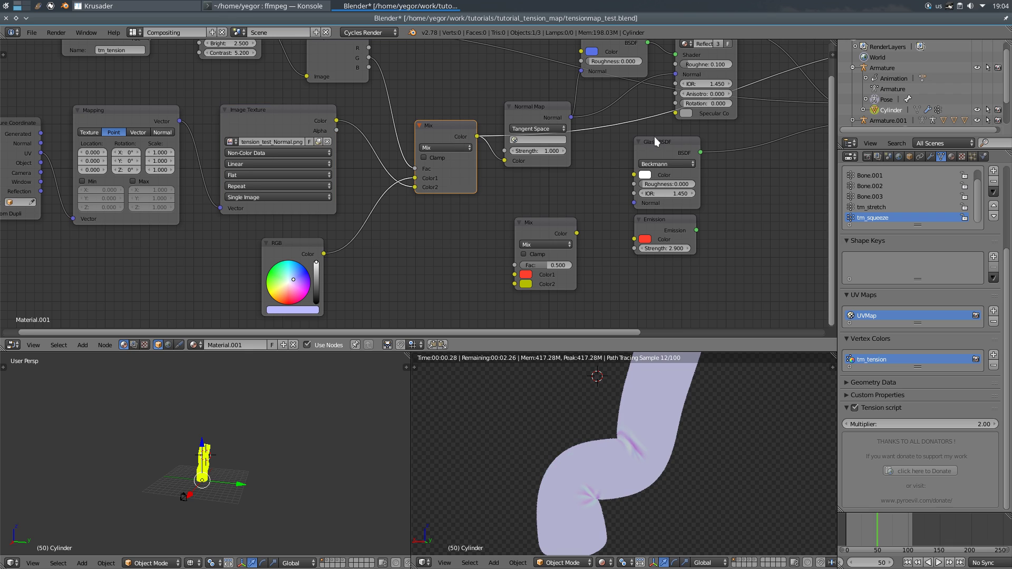
Scrub and play the animation from frame 1 to check how the mixed normal map follows the bending, stopping at frame 64.
ctrl+scroll(654, 138, right, 1)
click(856, 529)
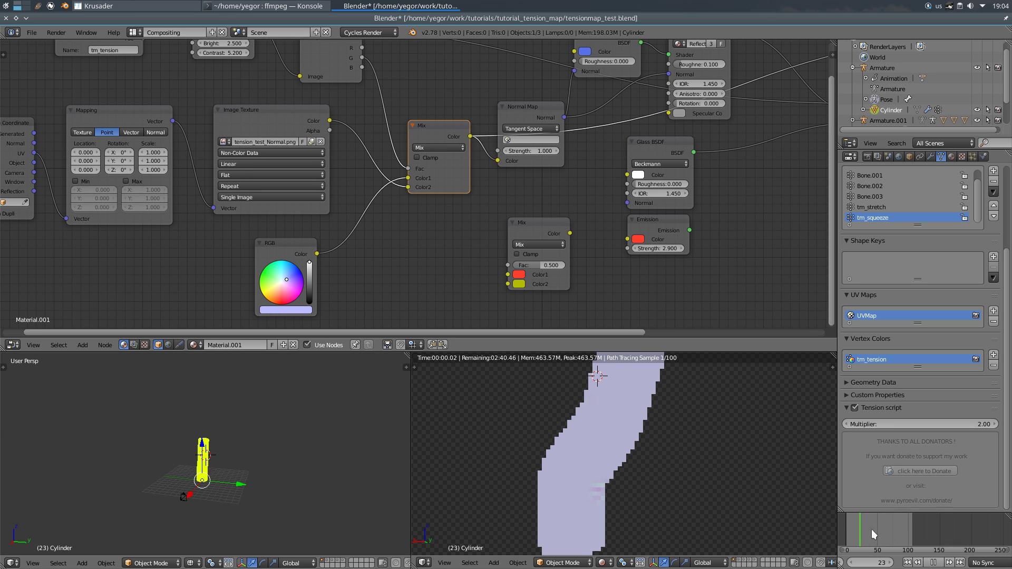
key(shift+Left)
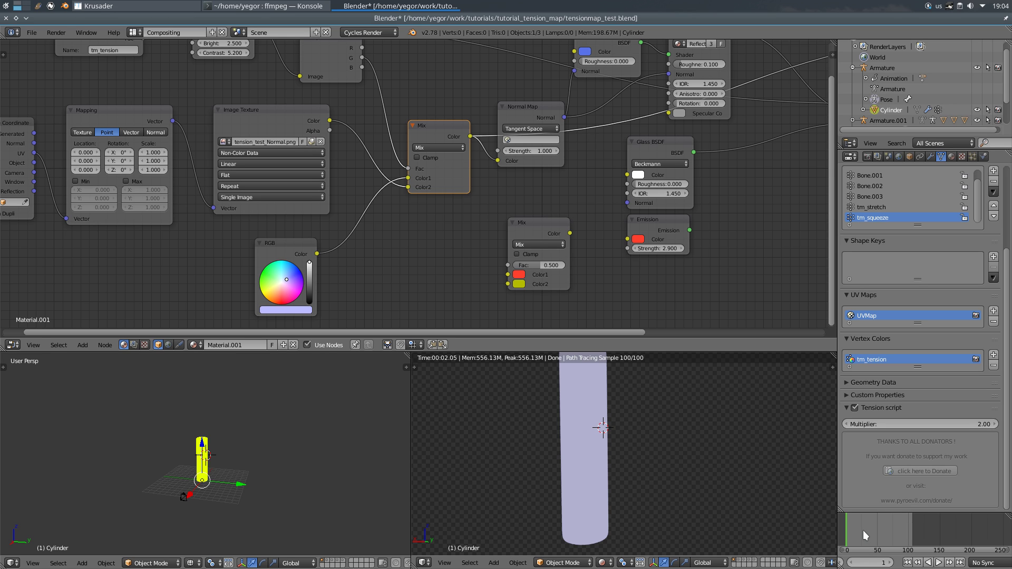
drag(862, 530, 864, 531)
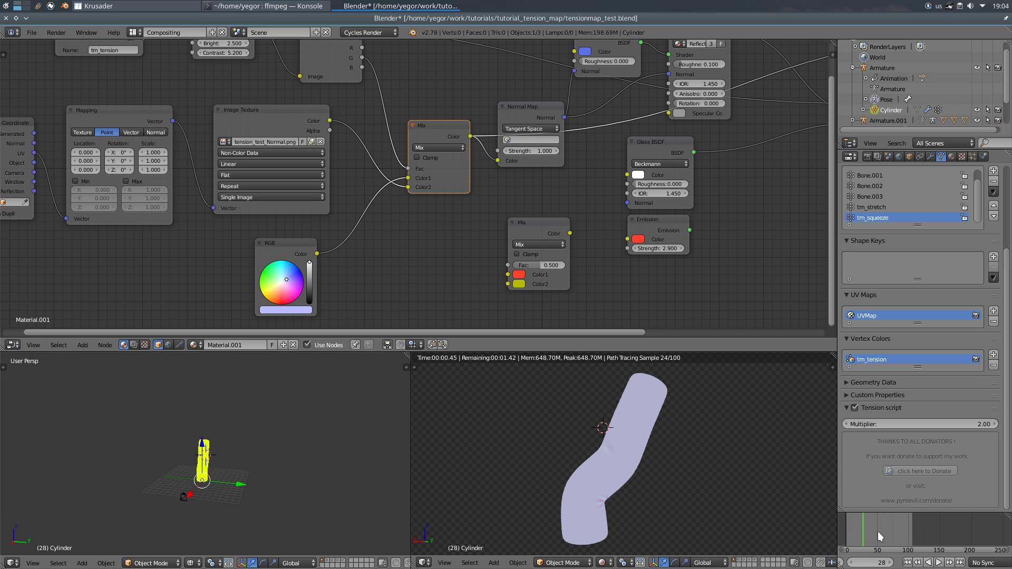
key(alt+a)
key(alt+a)
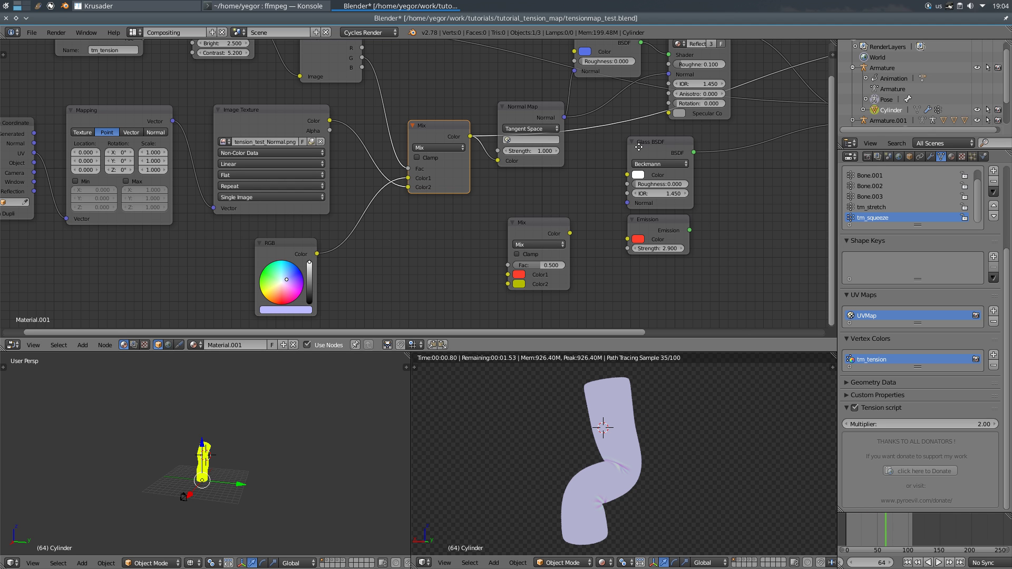
Preview the Reflection shader on the cylinder and examine the wrinkles at its bends.
middle_drag(708, 132, 577, 205)
ctrl+shift+click(578, 97)
scroll(580, 445, up, 5)
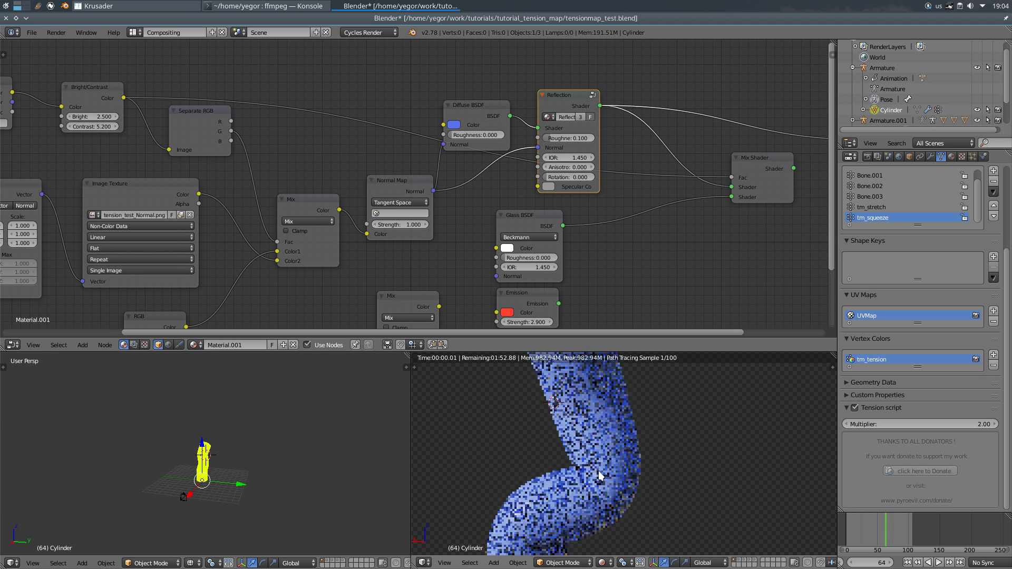
middle_drag(640, 474, 627, 430)
Connect the Mix Shader to the Material Output, inspect the rendered result and return the view to solid shading.
middle_drag(611, 164, 515, 176)
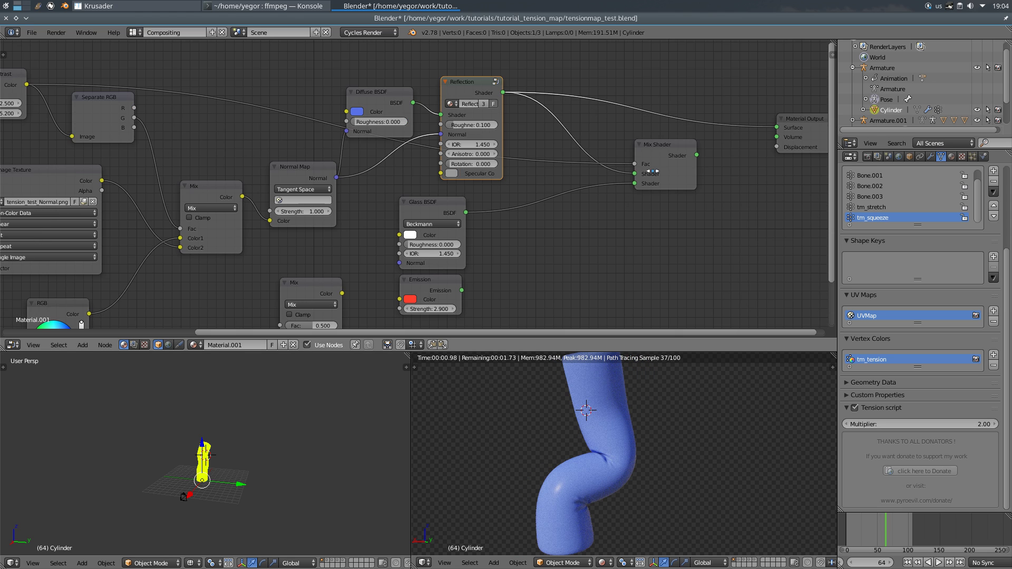
click(678, 169)
mouse_move(562, 446)
middle_down()
mouse_move(625, 435)
mouse_move(617, 441)
mouse_move(643, 448)
mouse_move(553, 450)
mouse_move(590, 422)
mouse_move(574, 422)
mouse_move(569, 436)
mouse_move(628, 414)
middle_up()
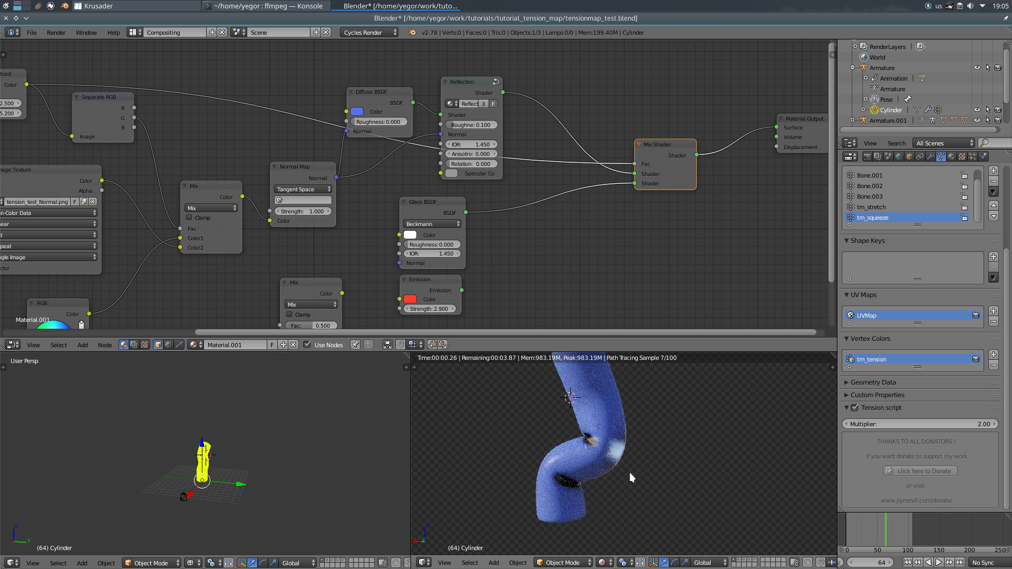
key(z)
click(614, 471)
Switch to Krusader and open the video tension_test_01.mp4 from the tutorial_tension_map folder.
click(100, 5)
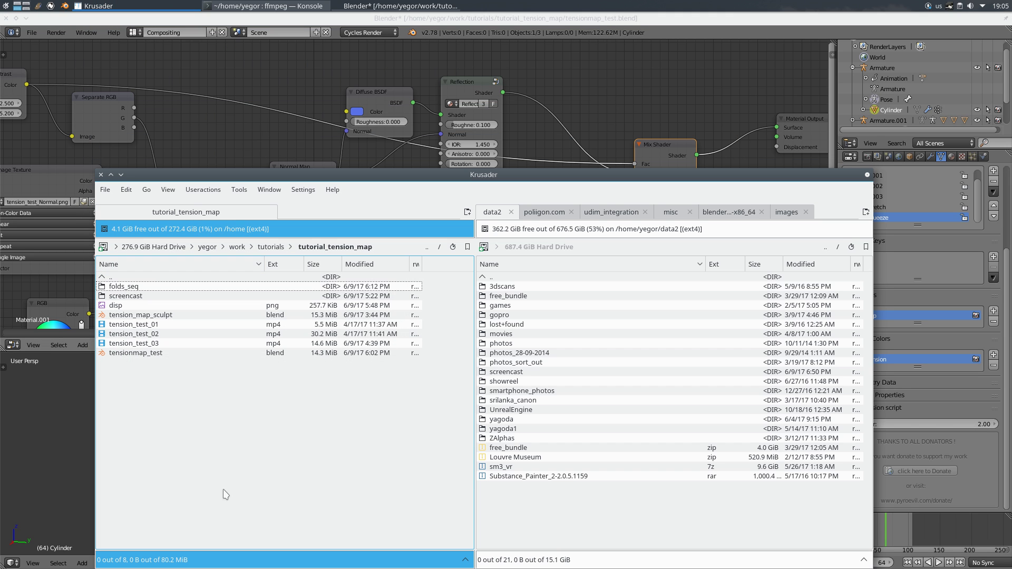
key(Down)
key(Down)
key(Down)
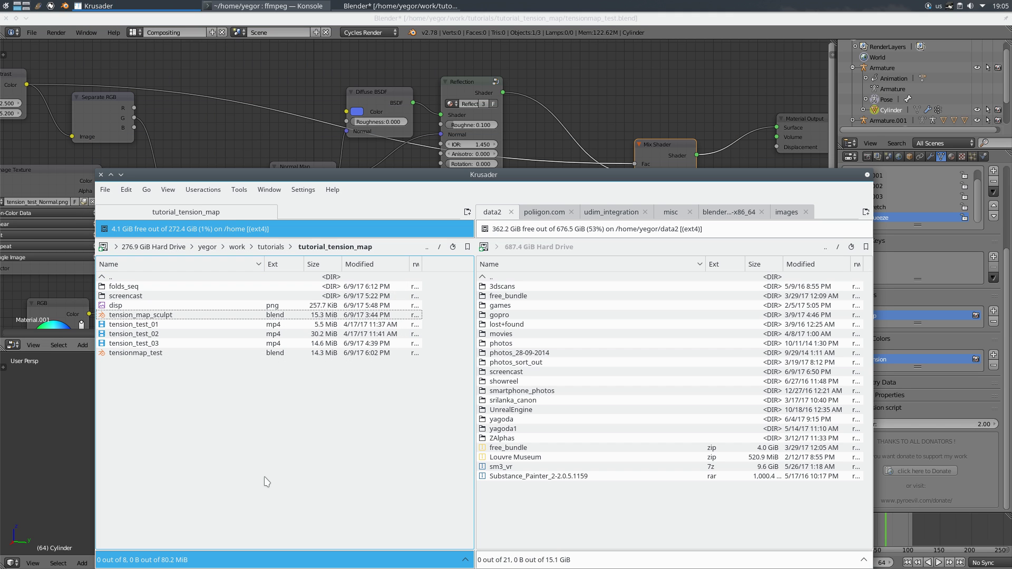
key(Down)
key(Return)
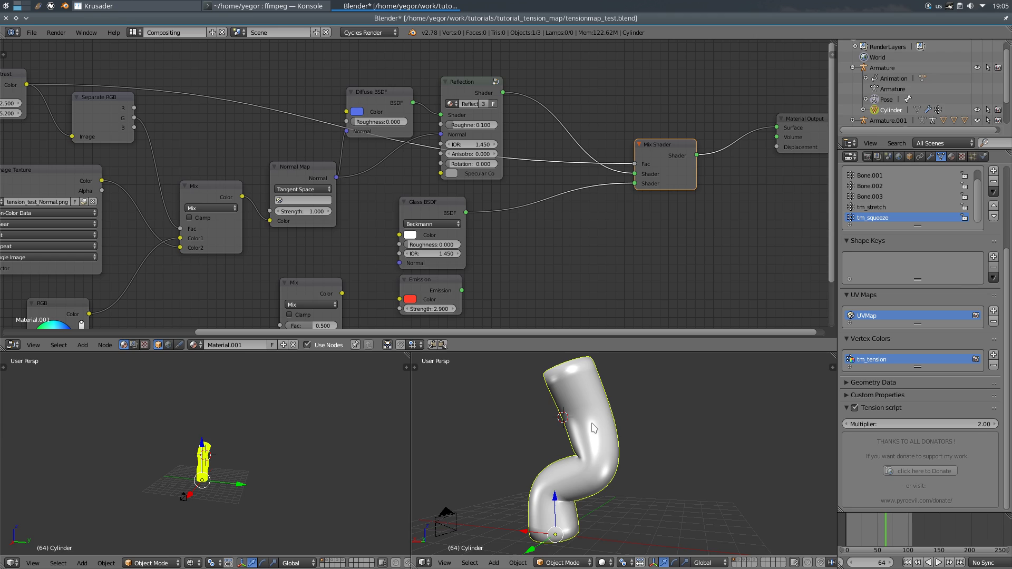
Switch to the Default screen layout, show the cylinder's modifiers and scrub to frame 53 to inspect its bends.
key(ctrl+Right)
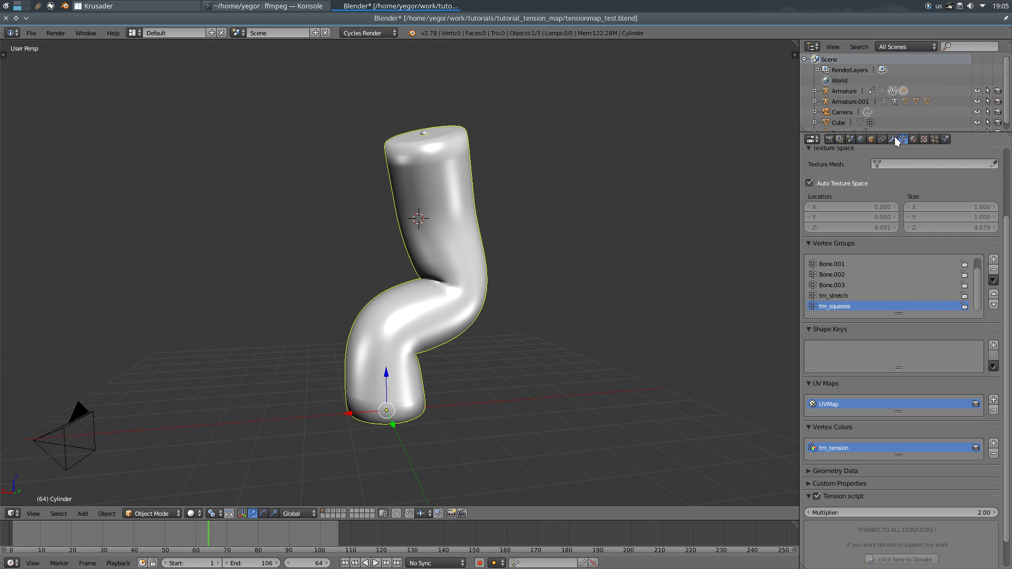
click(893, 139)
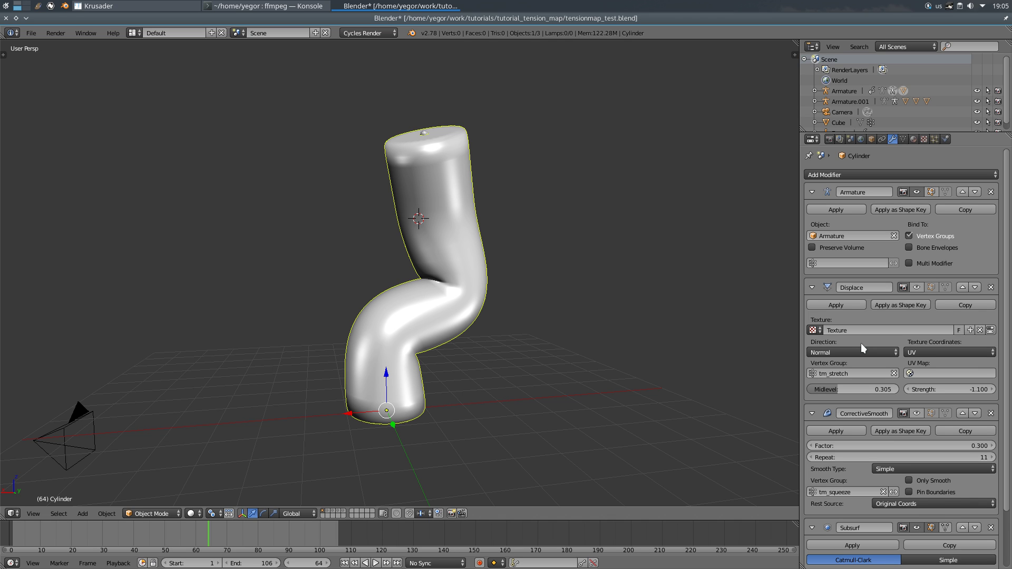
shift+middle_drag(469, 246, 476, 249)
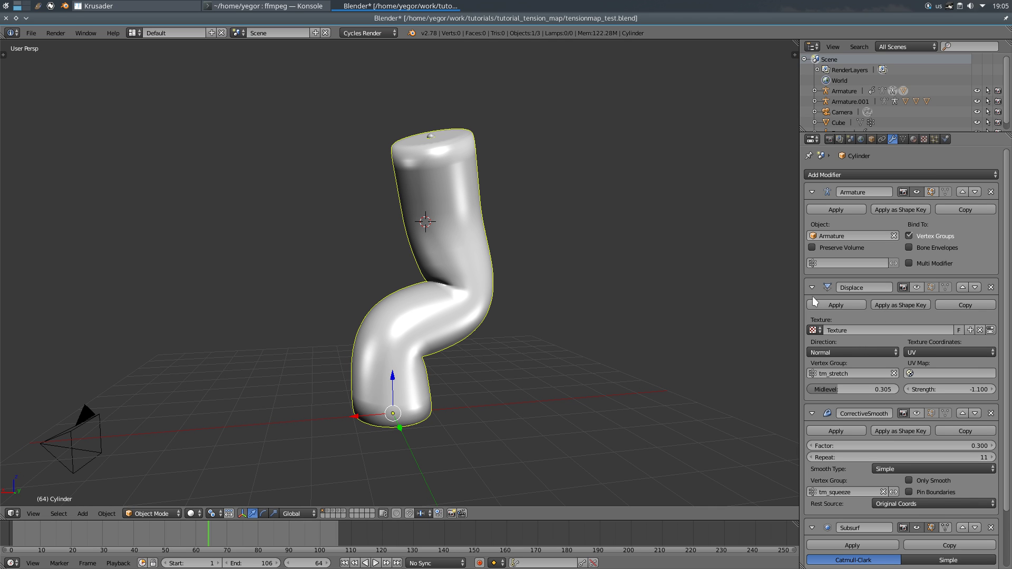
middle_drag(478, 297, 448, 293)
drag(188, 537, 172, 537)
shift+middle_drag(402, 280, 412, 281)
scroll(413, 282, up, 3)
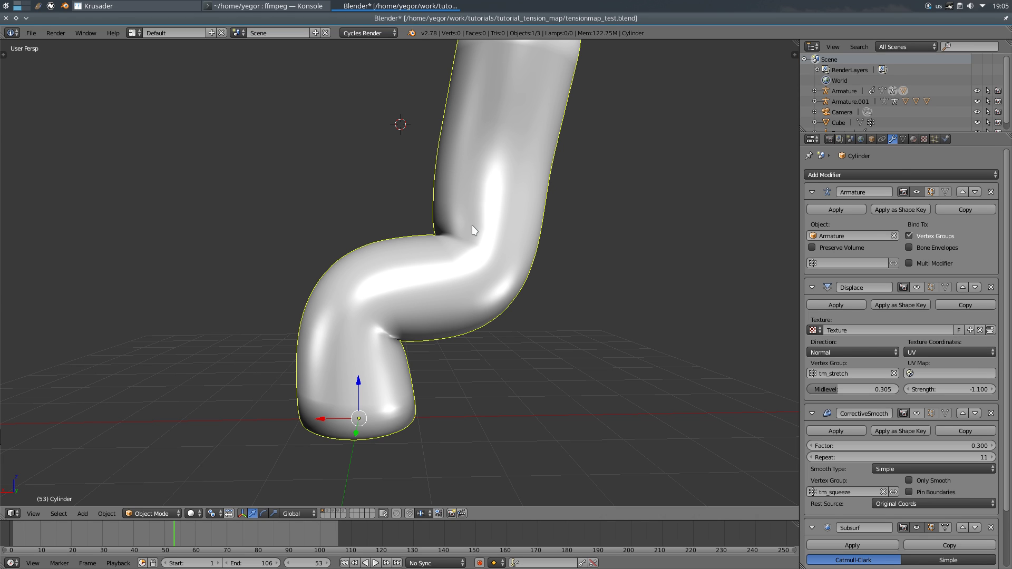
middle_drag(502, 276, 451, 276)
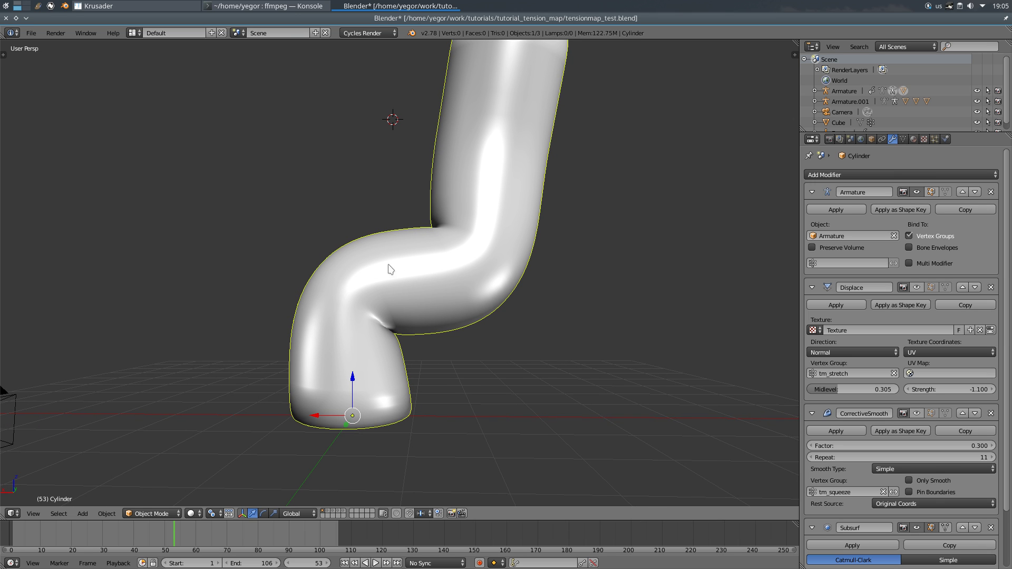
middle_drag(390, 270, 509, 291)
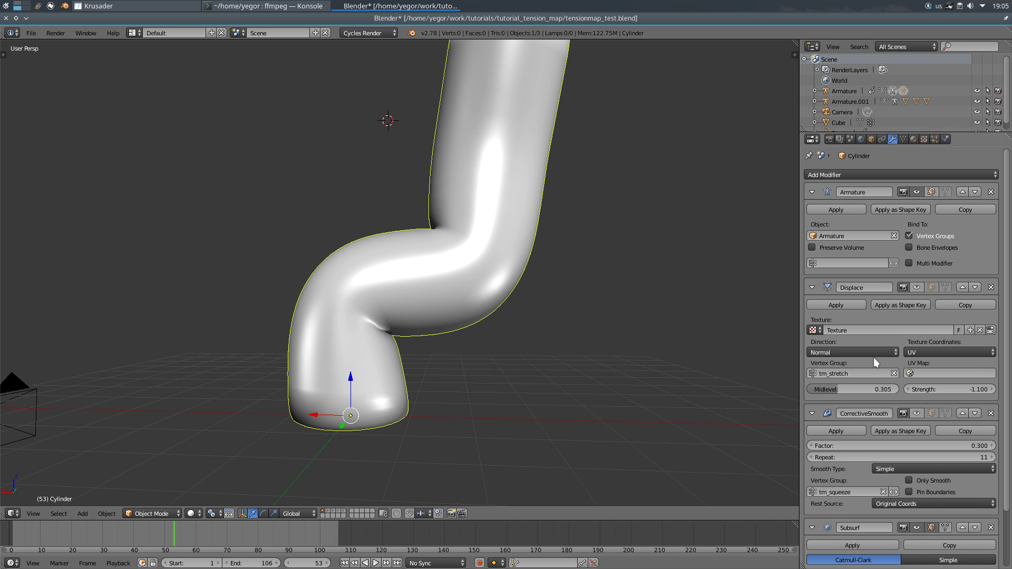
Enable the Displace modifier's viewport display on the cylinder and set its Midlevel to 0.251.
click(919, 285)
middle_drag(481, 255, 488, 255)
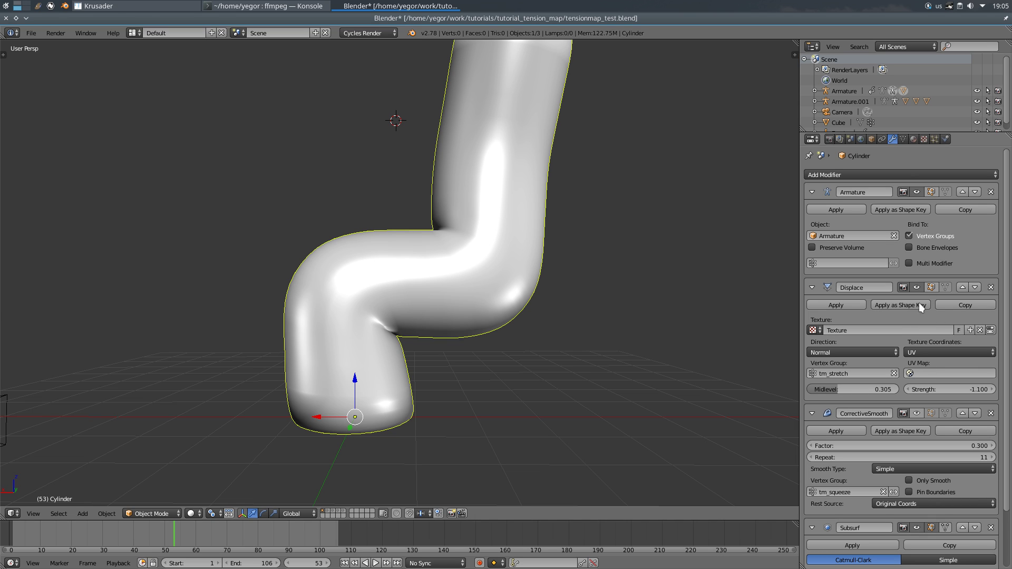
drag(836, 389, 801, 389)
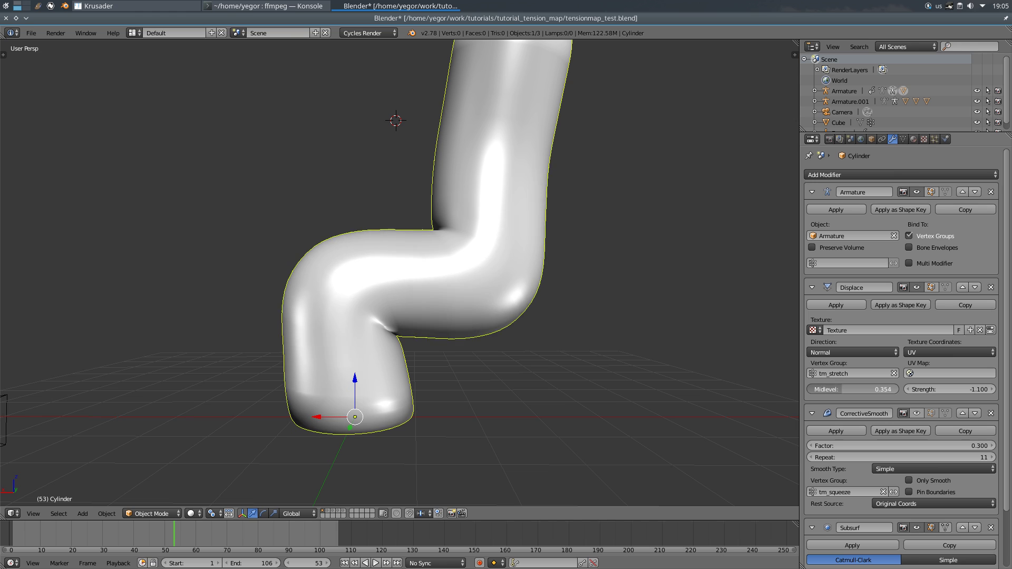
drag(842, 389, 829, 389)
middle_drag(402, 278, 415, 303)
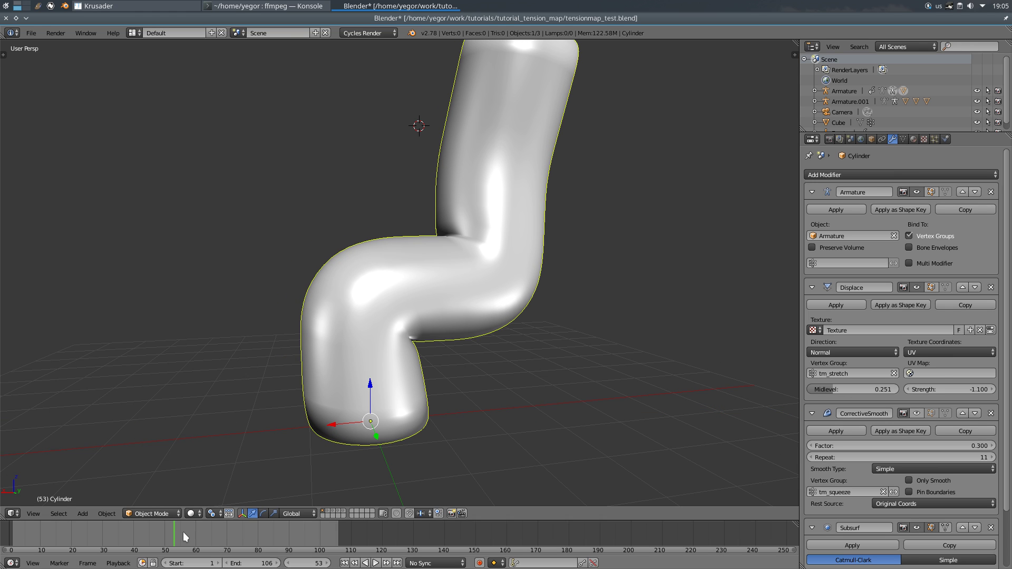
Play the animation to check the displaced bends and stop at frame 45.
key(shift+alt+a)
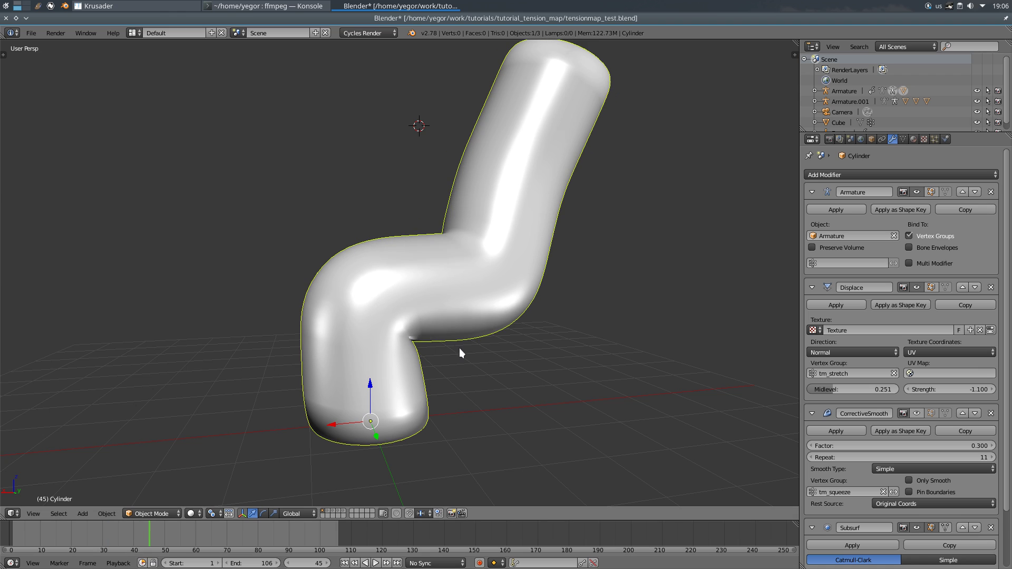
key(alt+a)
scroll(880, 333, down, 2)
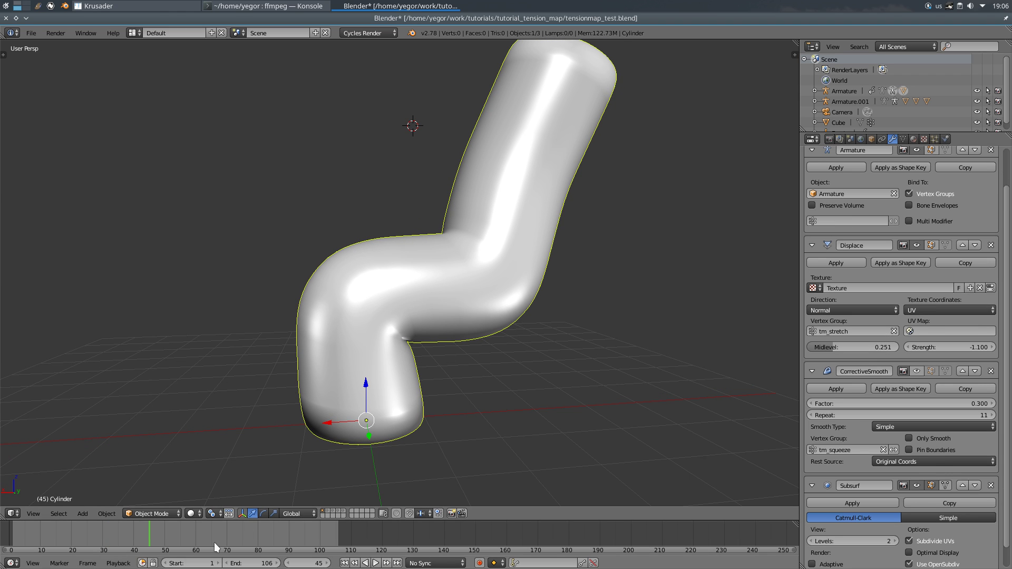
Scrub to frame 64, examine the cylinder's inner bend up close and play on to frame 72.
mouse_move(213, 539)
mouse_down()
mouse_move(226, 534)
mouse_move(208, 534)
mouse_up()
middle_drag(464, 247, 522, 221)
scroll(522, 221, up, 4)
mouse_move(432, 184)
shift+middle_down()
mouse_move(311, 262)
mouse_move(488, 244)
mouse_move(438, 262)
mouse_move(612, 366)
shift+middle_up()
scroll(464, 241, up, 4)
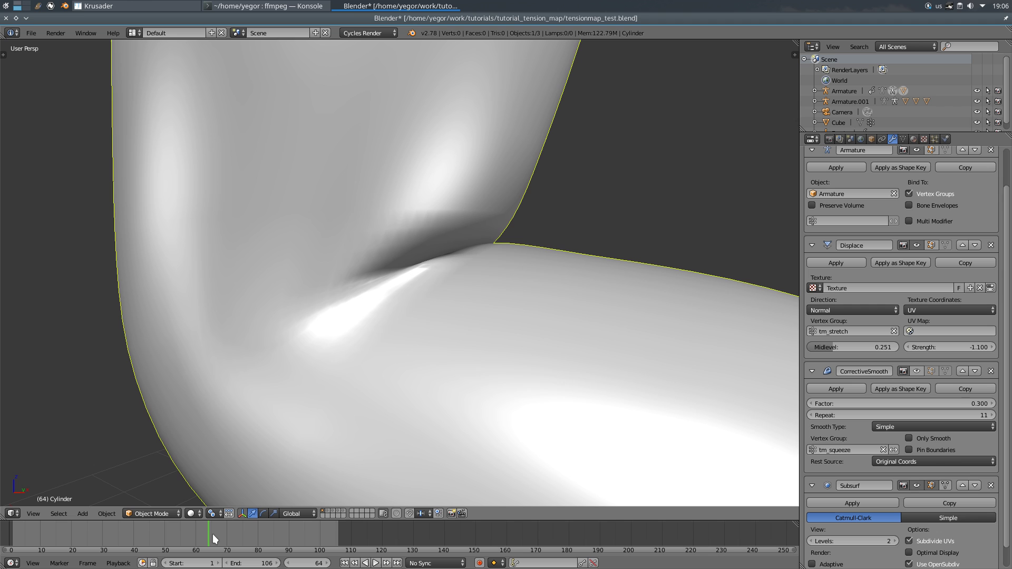
key(alt+a)
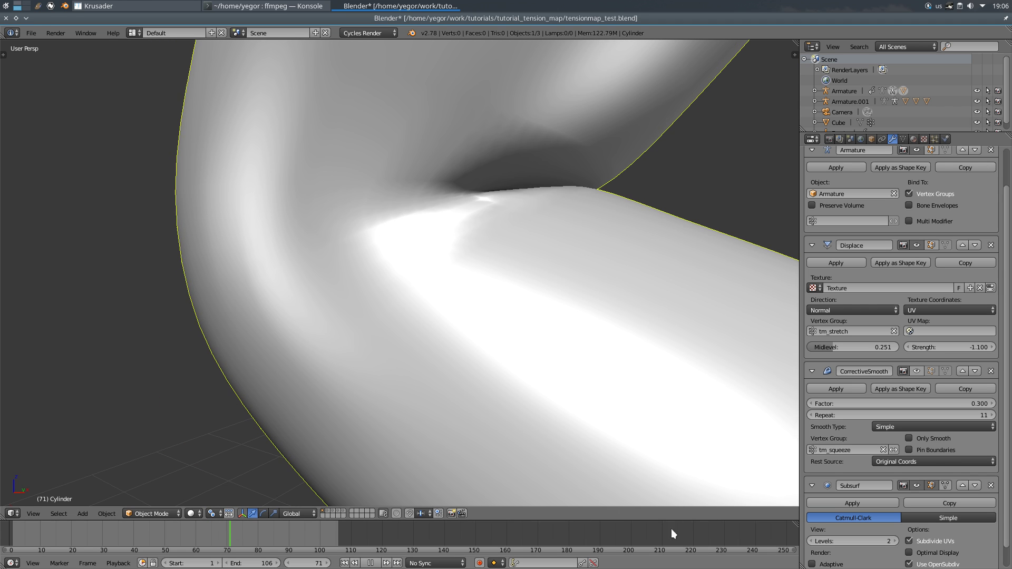
key(alt+a)
mouse_move(548, 469)
middle_down()
mouse_move(420, 276)
mouse_move(506, 266)
mouse_move(459, 264)
mouse_move(497, 239)
mouse_move(484, 246)
middle_up()
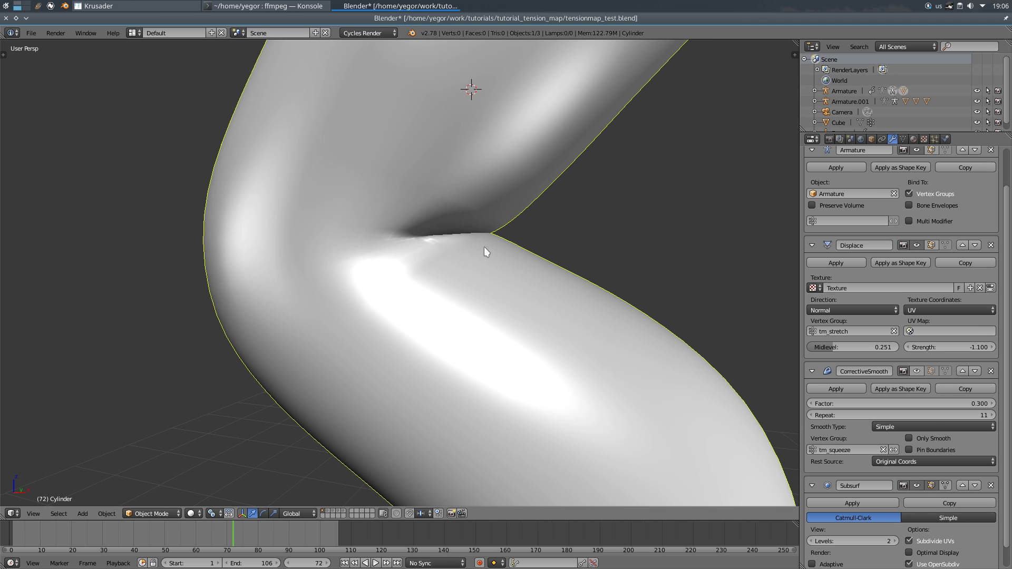
middle_drag(745, 369, 757, 371)
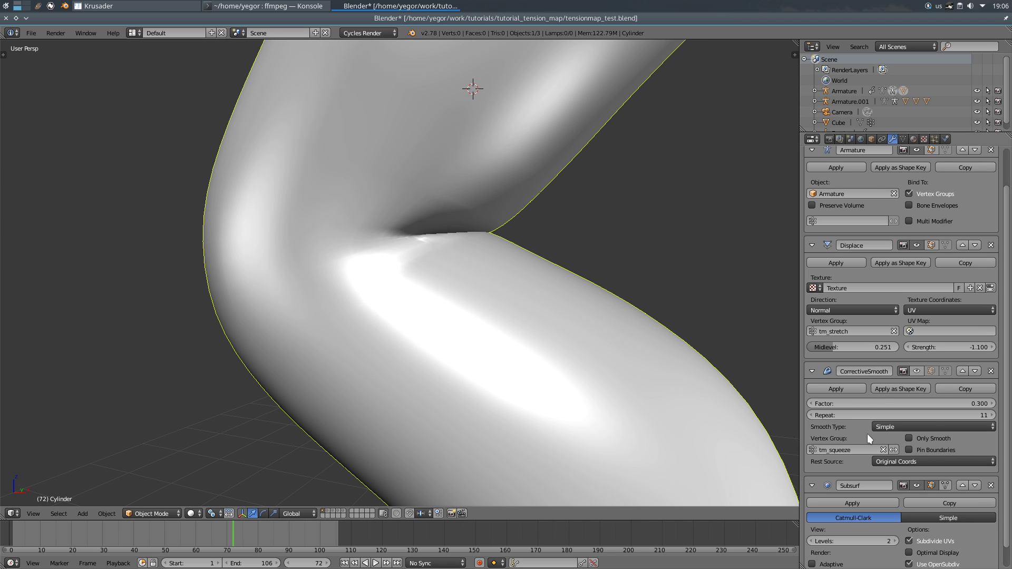
Enable the CorrectiveSmooth modifier's viewport display and set its Factor to 0.450.
click(918, 371)
mouse_move(466, 232)
middle_down()
mouse_move(461, 225)
mouse_move(474, 242)
middle_up()
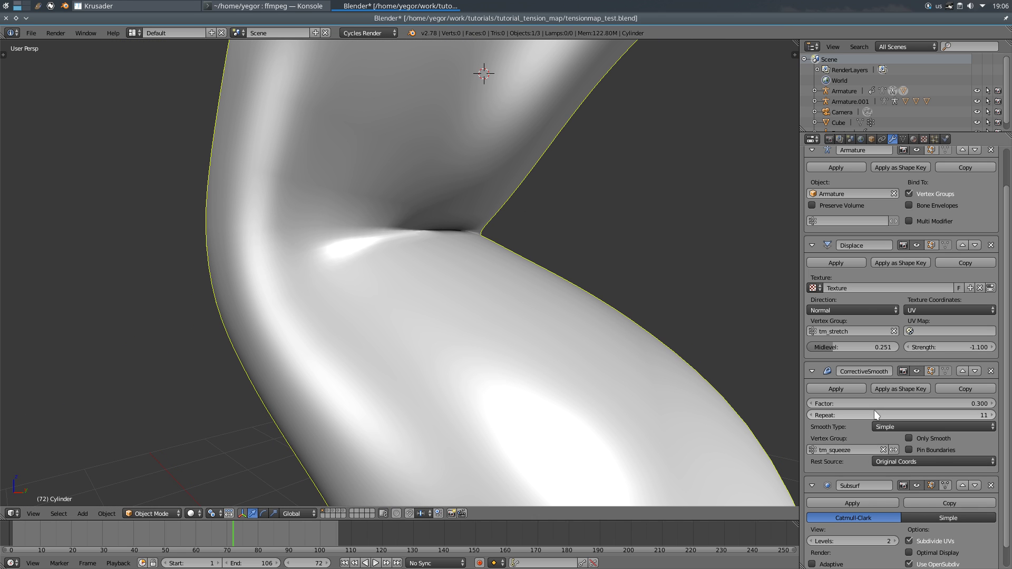
drag(880, 403, 936, 403)
scroll(530, 294, down, 8)
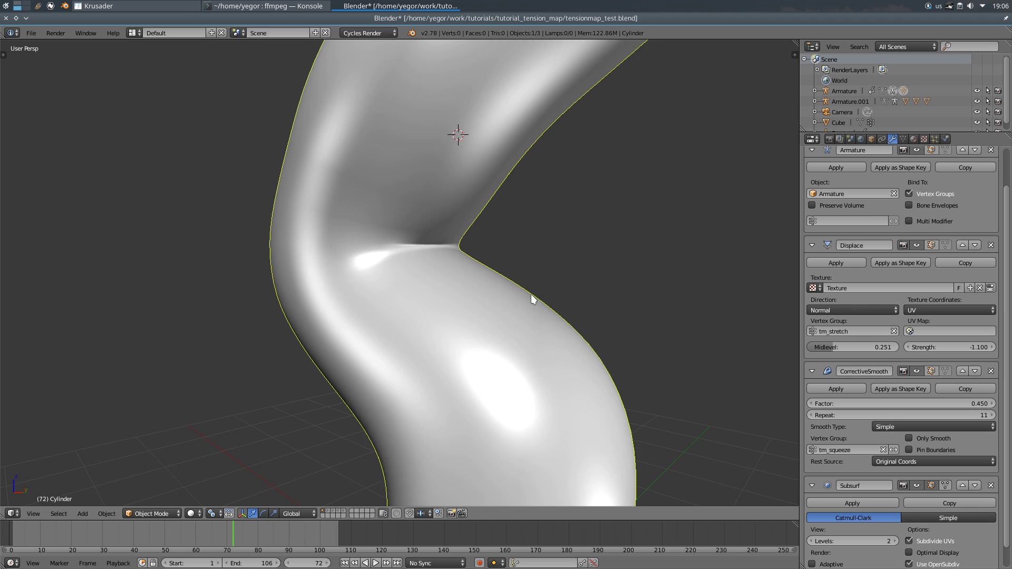
middle_drag(476, 288, 475, 287)
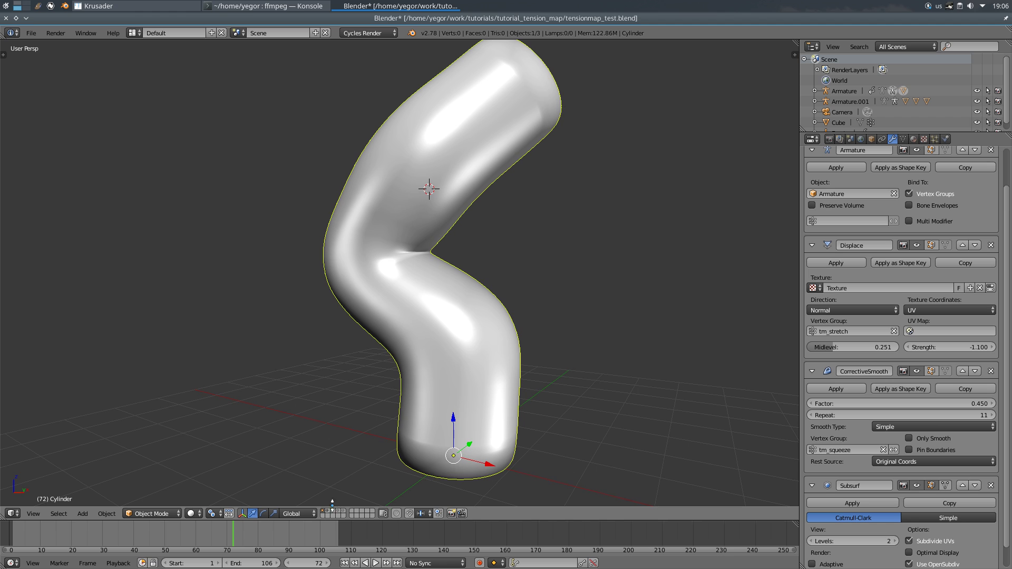
Show the layer with the wrinkled bending mesh, select that mesh and examine its folds from several angles.
click(333, 510)
shift+middle_drag(498, 385, 403, 263)
right_click(469, 221)
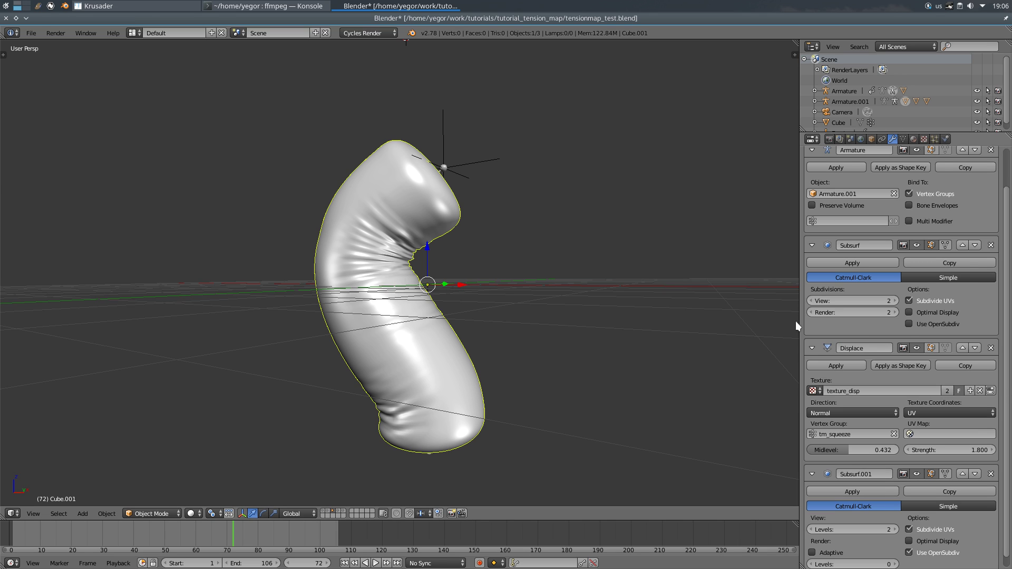
middle_drag(633, 321, 433, 323)
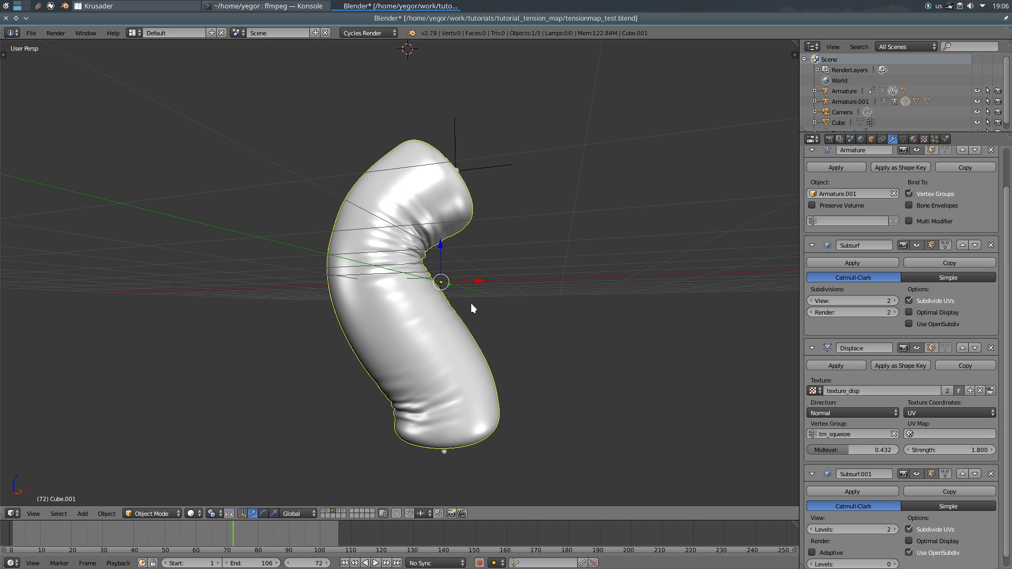
middle_drag(470, 303, 436, 300)
middle_drag(452, 372, 353, 413)
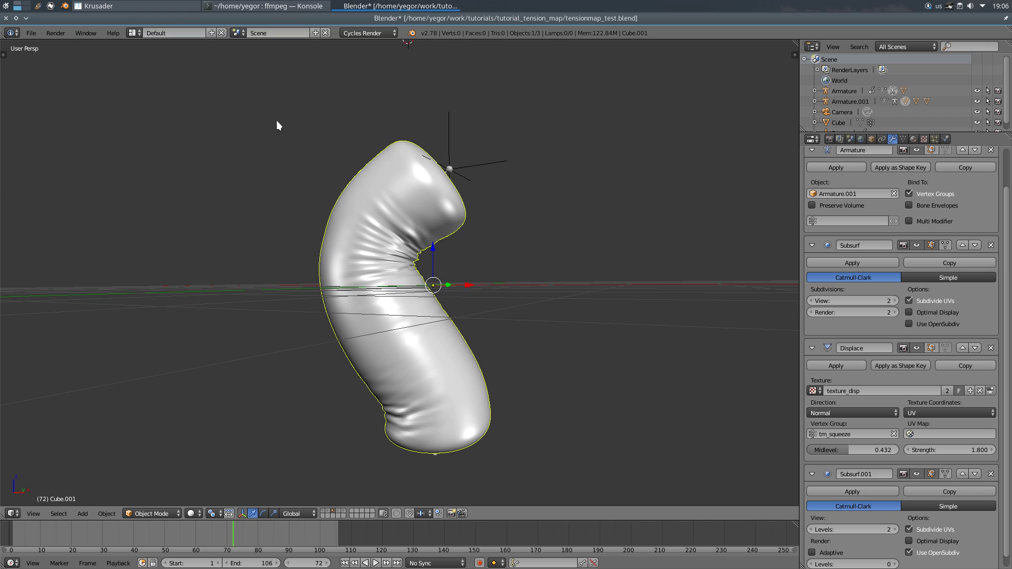
middle_drag(494, 253, 499, 251)
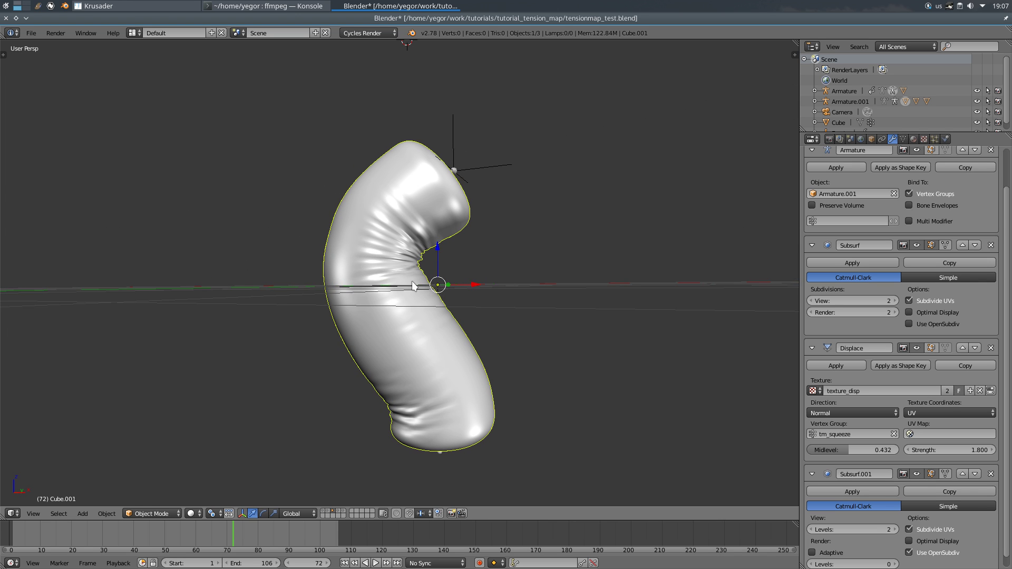
Examine the sculpted wrinkled cylinder and the smooth cylinder on their layers, and return to the bending mesh's layer.
click(343, 511)
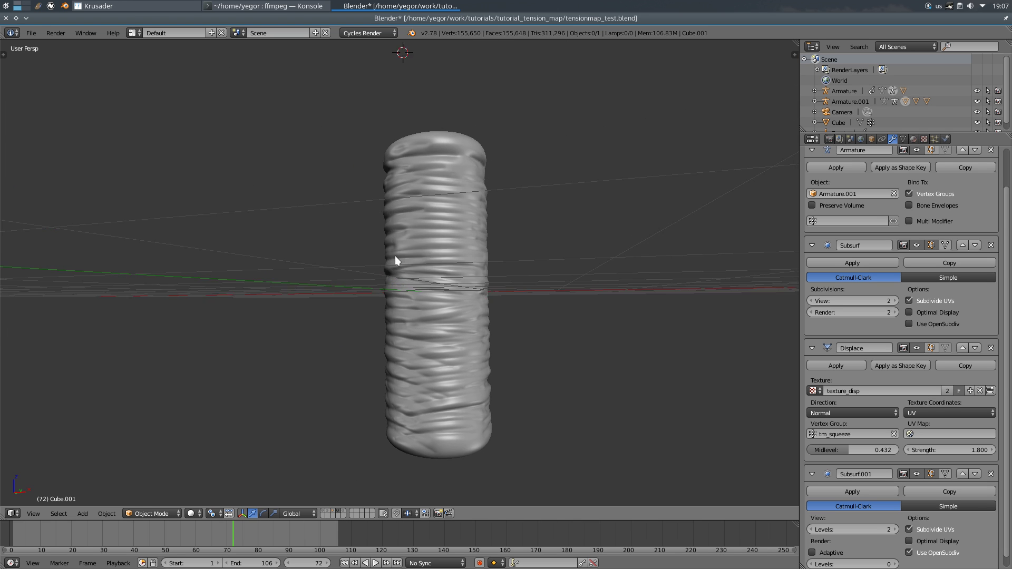
middle_drag(396, 258, 458, 254)
middle_drag(464, 204, 486, 209)
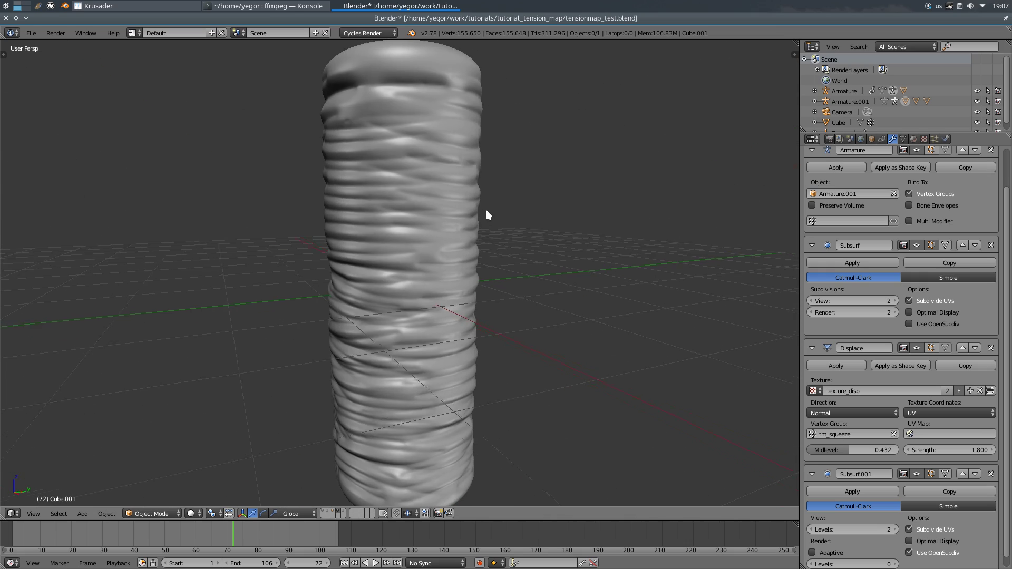
scroll(486, 210, down, 3)
click(337, 510)
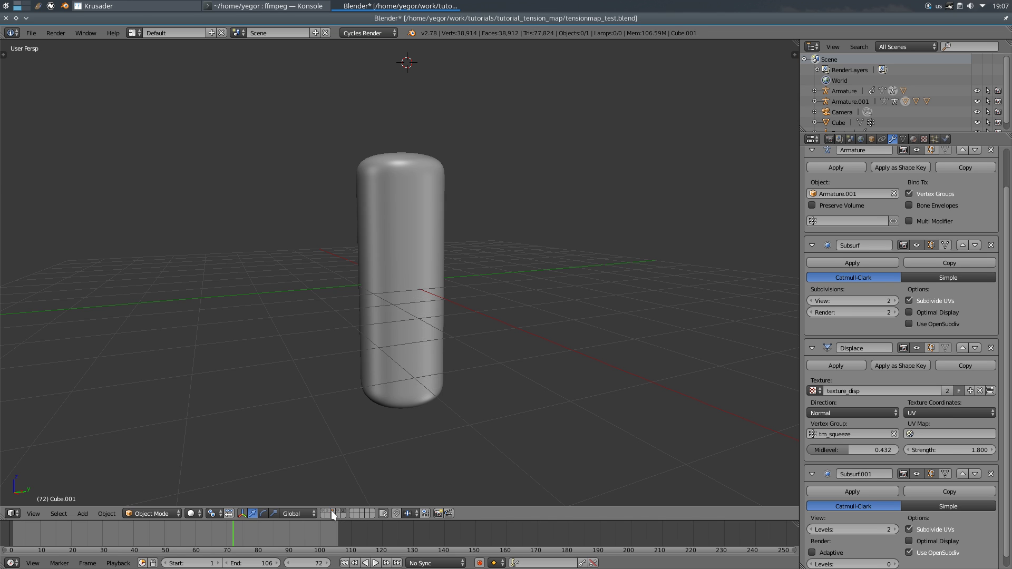
click(331, 510)
Switch to Krusader, view the displacement image disp.png, close it and return to Blender.
click(129, 5)
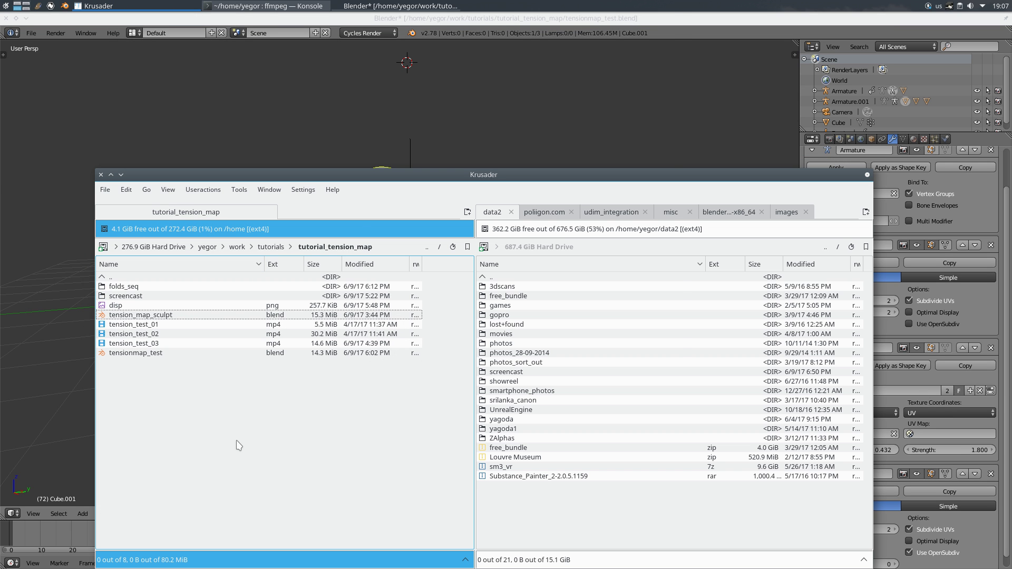
key(Up)
key(Return)
middle_drag(307, 240, 417, 260)
key(Escape)
key(alt+Tab)
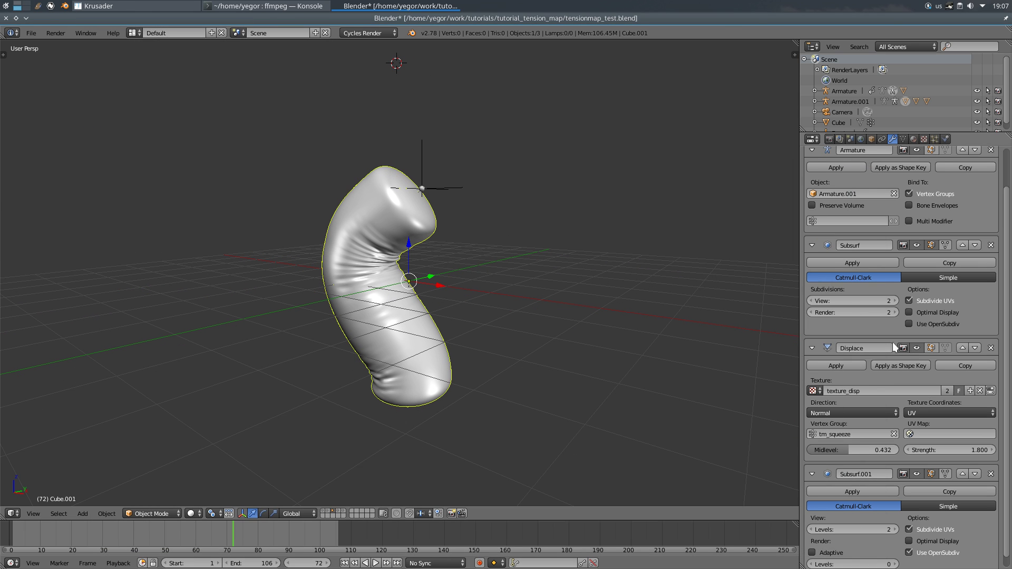
Review the Displace modifier's tm_squeeze vertex group and play the animation to examine the folds, stopping at frame 77.
scroll(885, 366, down, 1)
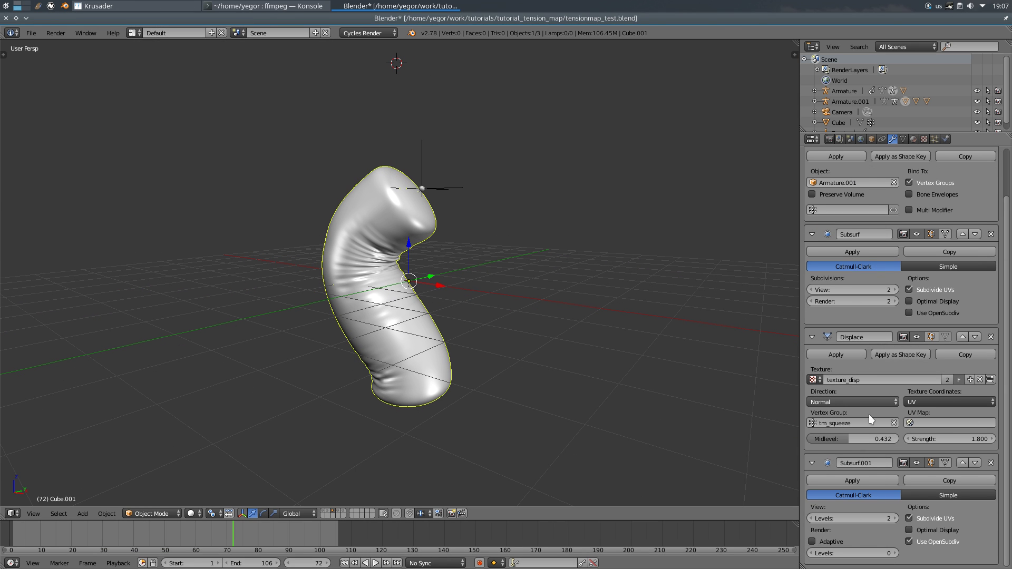
click(857, 424)
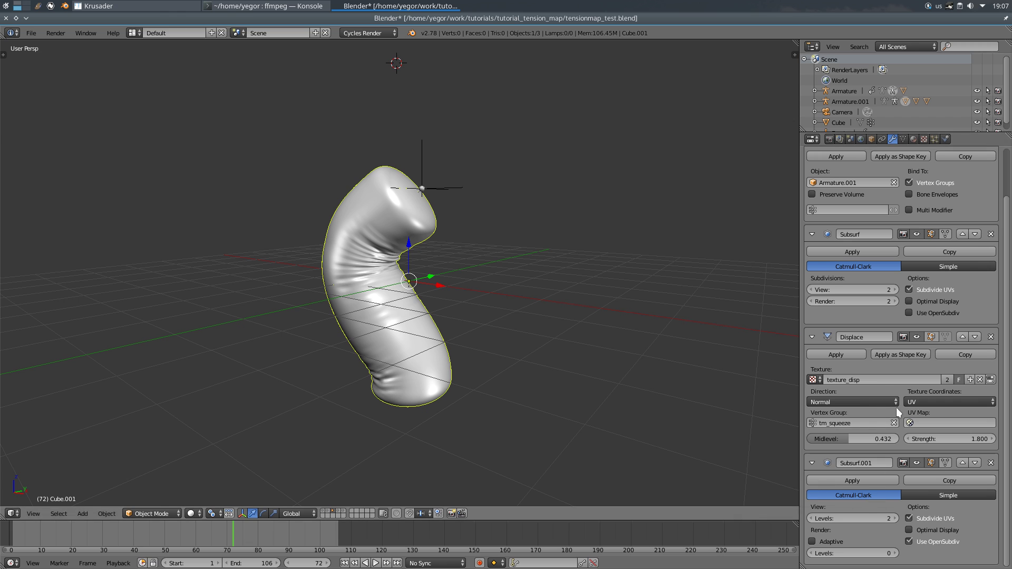
middle_drag(453, 274, 409, 249)
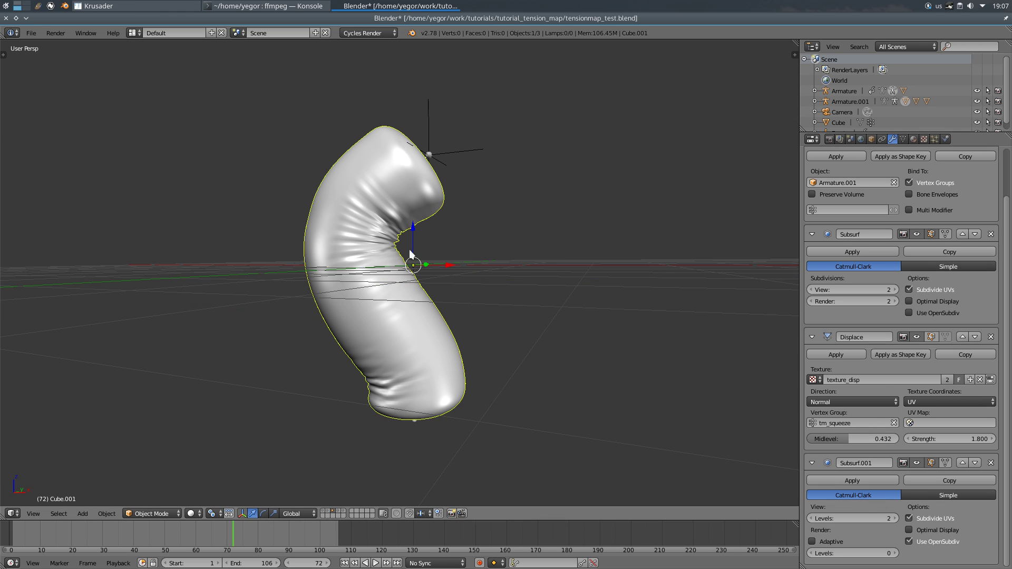
key(alt+a)
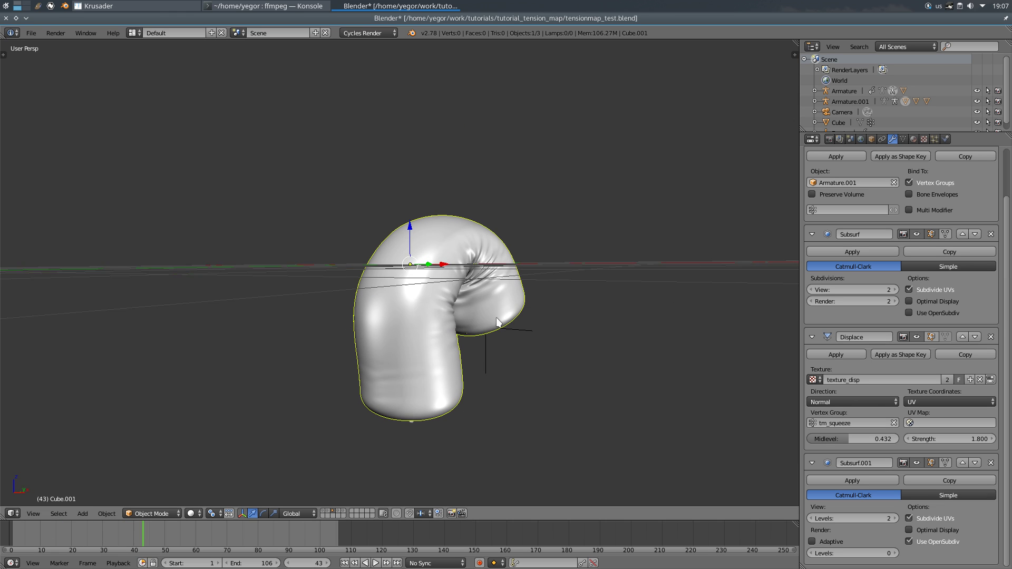
key(alt+a)
key(alt+a)
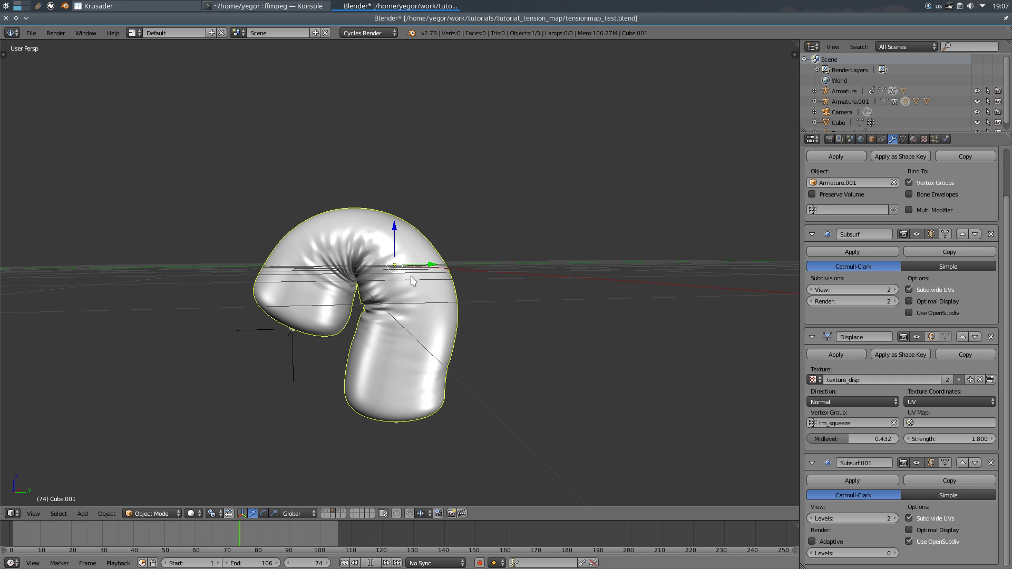
key(alt+a)
Switch to Krusader, flip through the rendered frames in the folds_seq folder, close the viewer and return to the bending mesh in Blender.
click(137, 6)
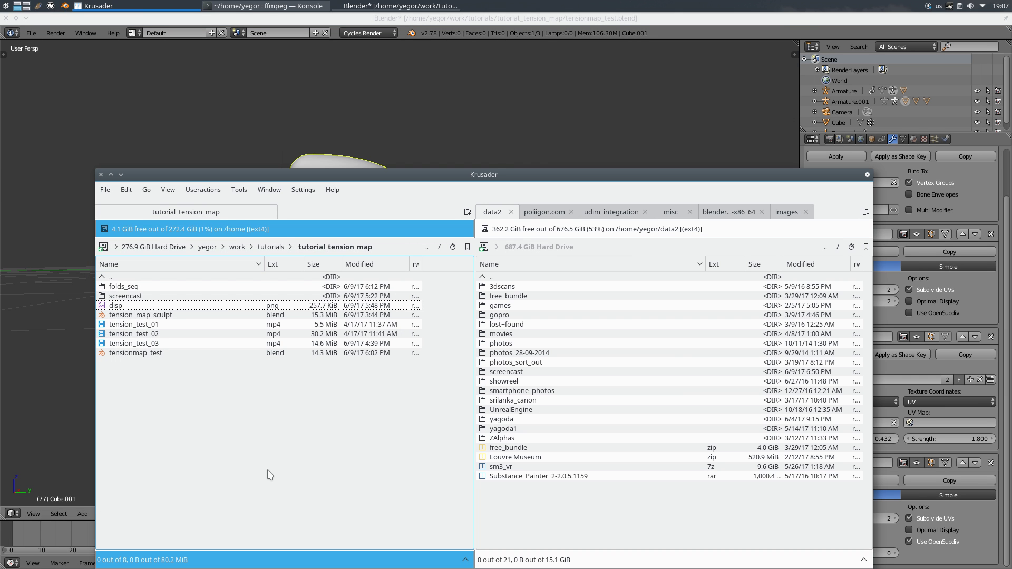
key(F3)
key(Right)
key(Right)
key(Right)
key(Right)
key(Right)
key(Right)
key(Right)
key(Right)
key(Right)
key(Right)
key(Right)
key(Right)
key(Right)
key(Right)
key(Right)
key(Right)
key(Right)
key(Right)
key(Right)
key(Right)
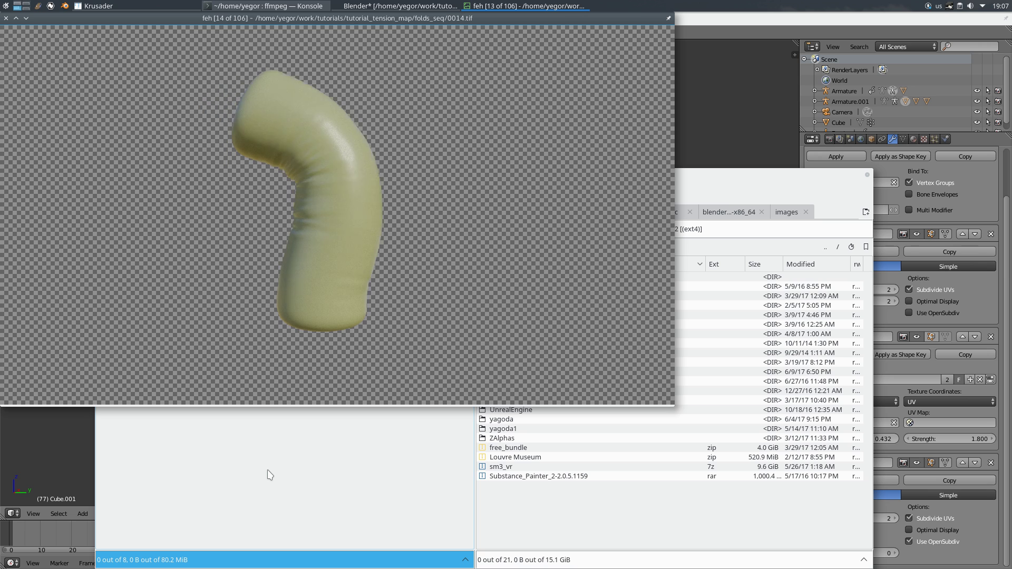
key(Right)
key(Right)
key(Right)
key(Right)
key(Right)
key(Right)
key(Right)
key(Right)
key(Right)
key(Right)
key(Right)
key(Right)
key(Right)
key(Right)
key(Right)
key(Right)
key(Right)
key(Right)
key(Right)
key(Right)
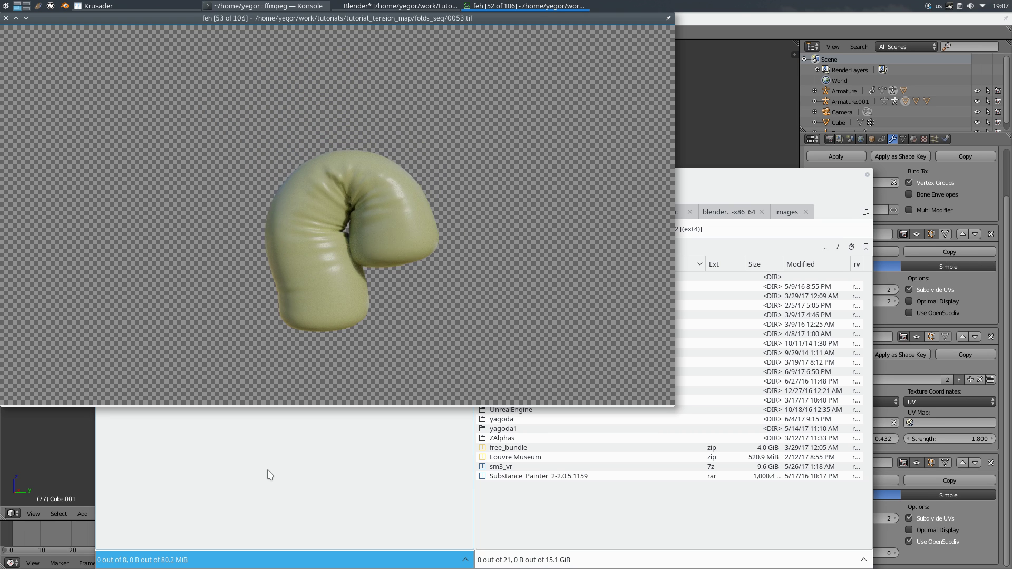
key(Right)
key(Right)
key(Right)
key(Right)
key(Right)
key(Right)
key(Right)
key(Right)
key(Right)
key(Right)
key(Right)
key(Right)
key(Right)
key(Right)
key(Right)
key(Right)
key(Right)
key(Right)
key(Right)
key(Right)
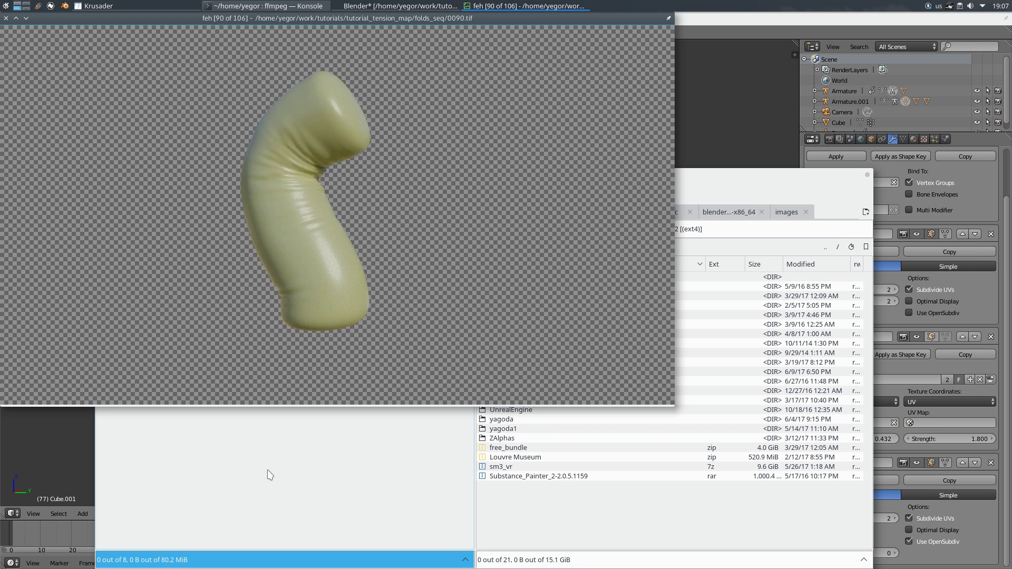
key(Right)
key(Right)
key(Right)
key(Right)
key(Right)
key(Right)
key(Right)
key(Right)
key(Right)
key(Right)
key(Right)
key(Right)
key(Right)
key(Right)
key(Right)
key(Right)
key(Right)
key(Right)
key(Right)
key(Right)
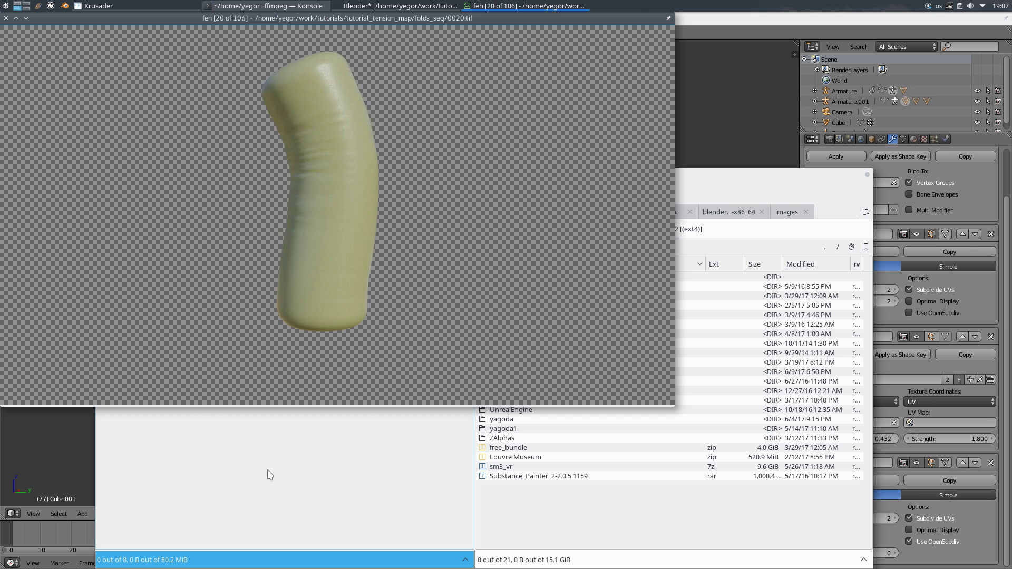
key(Right)
key(Right)
key(Right)
key(Right)
key(Right)
key(Right)
key(Right)
key(Right)
key(Right)
key(Right)
key(Right)
key(Right)
key(Right)
key(Right)
key(Right)
key(Right)
key(Right)
key(Right)
key(Right)
key(Right)
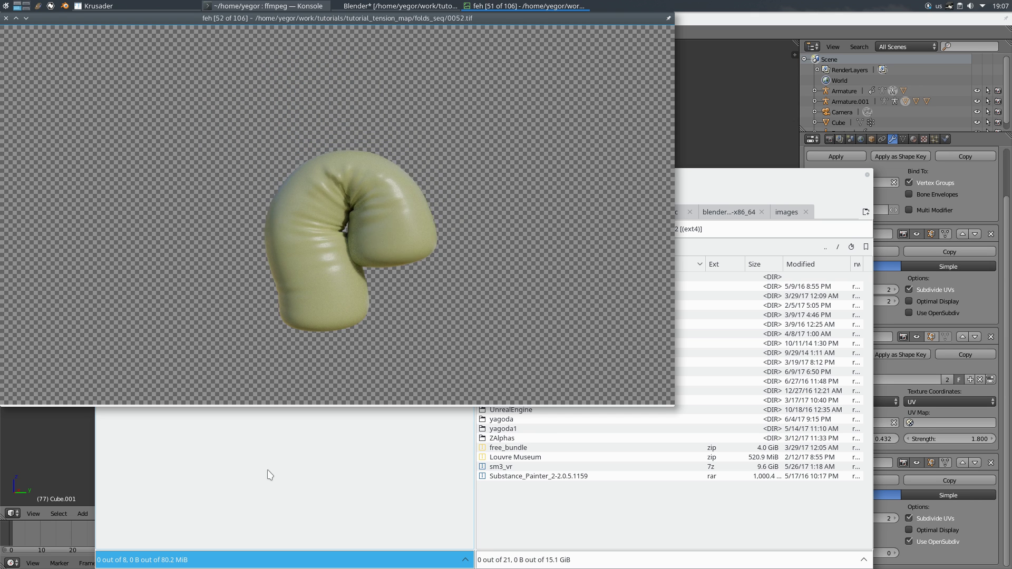
key(Escape)
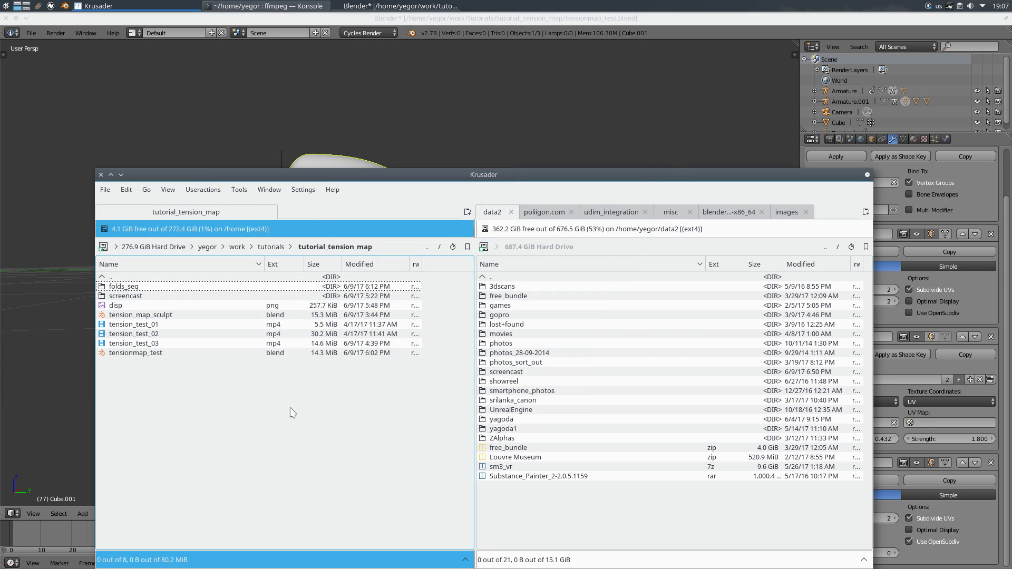
key(alt+Tab)
middle_drag(511, 365, 423, 364)
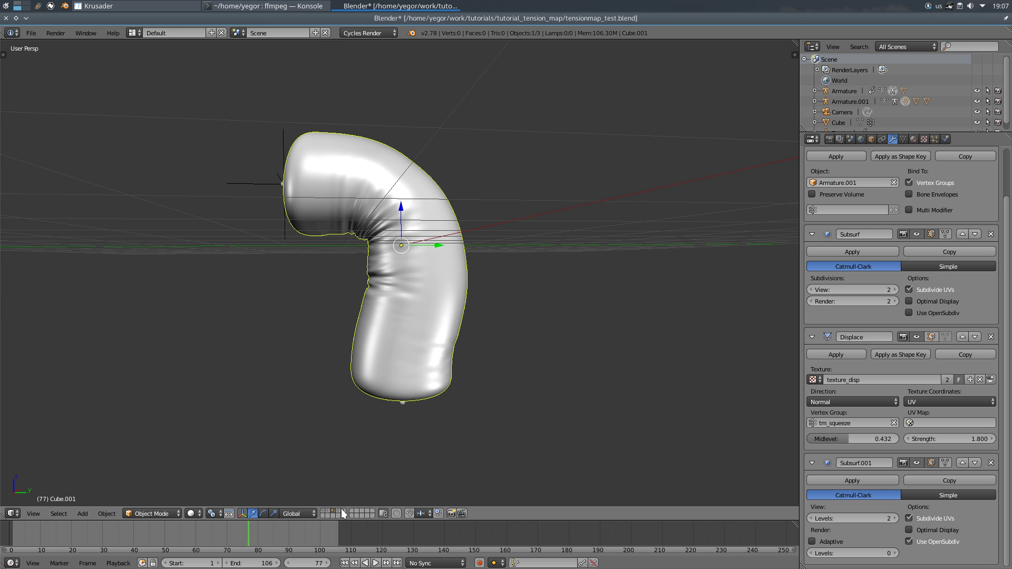
Switch to Krusader, watch the test videos tension_test_02.mp4 and tension_test_03.mp4, and return to Blender.
key(alt+Tab)
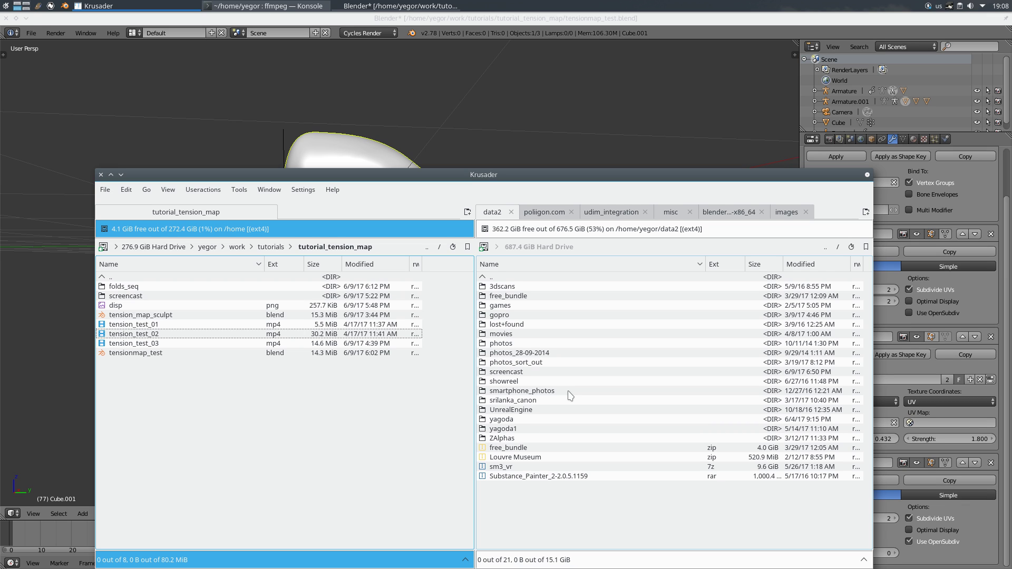
key(Return)
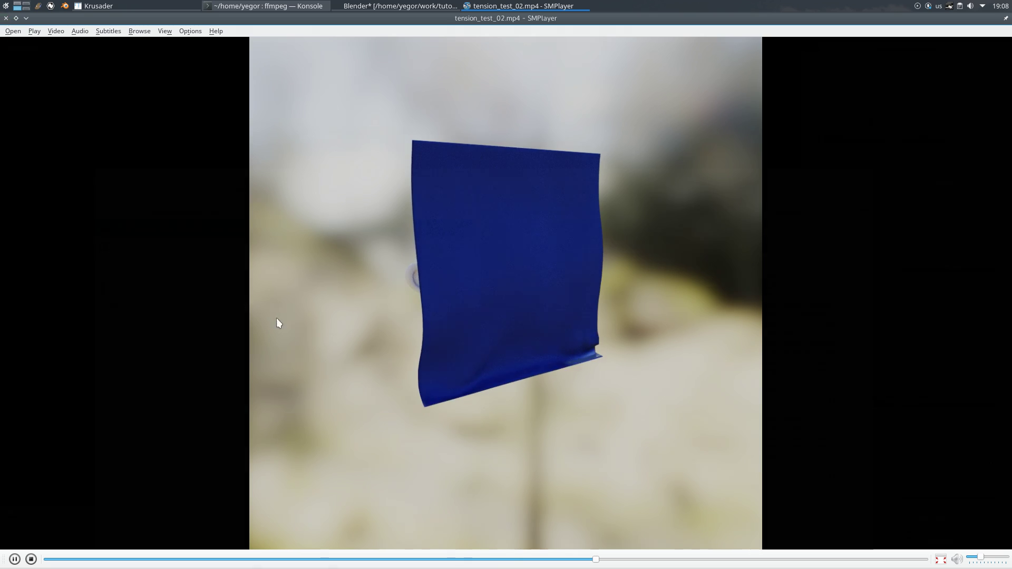
key(alt+F4)
key(Return)
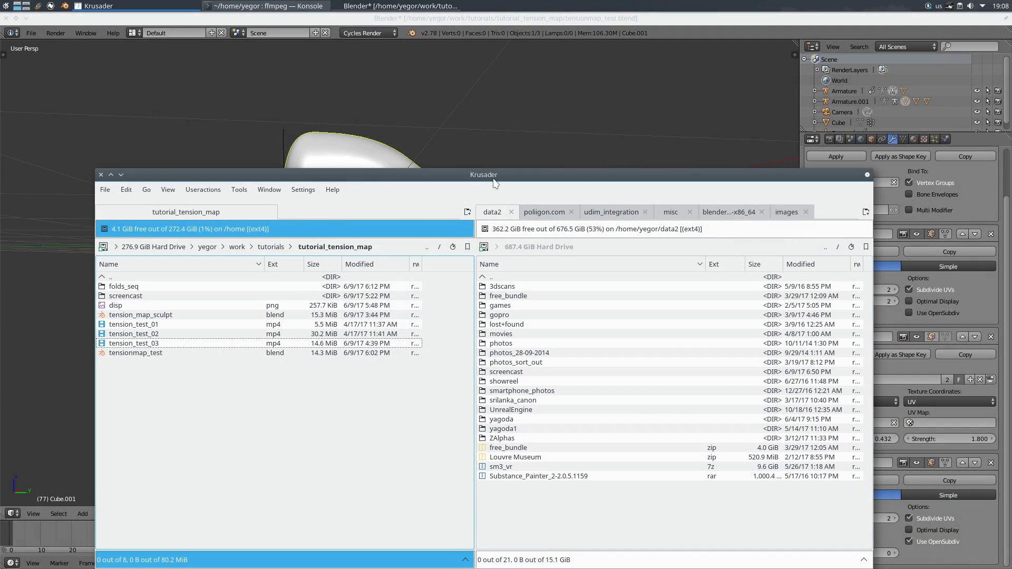
click(400, 6)
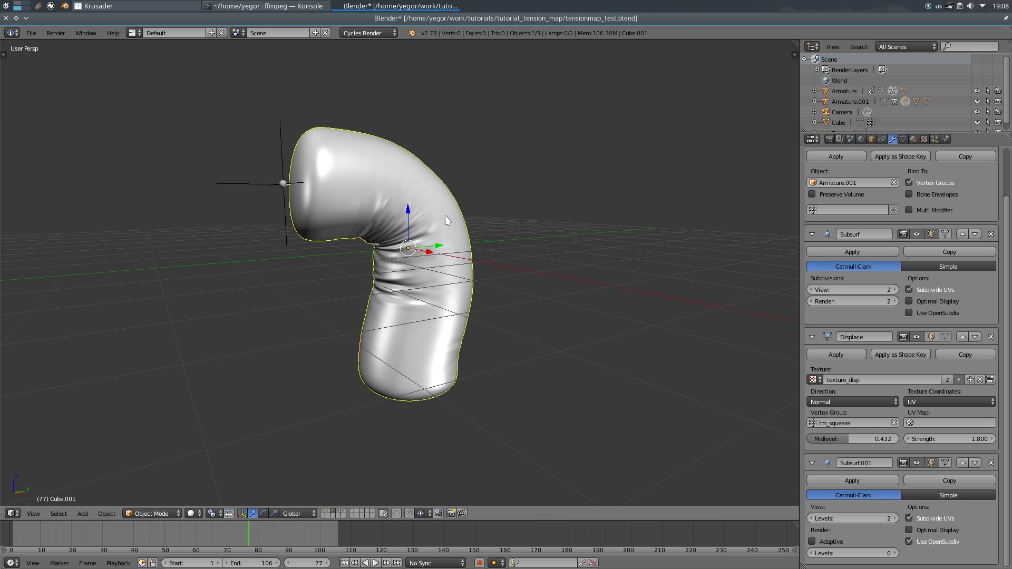